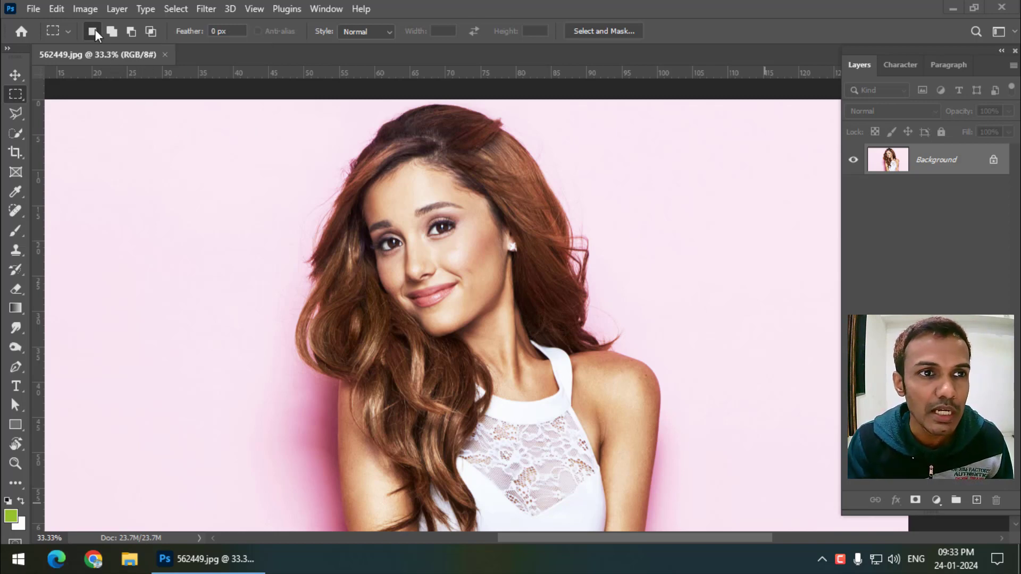
Step: Desaturate the portrait photo and convert its Background layer to a smart object
{"action": "left_click", "coordinate": [90, 8]}
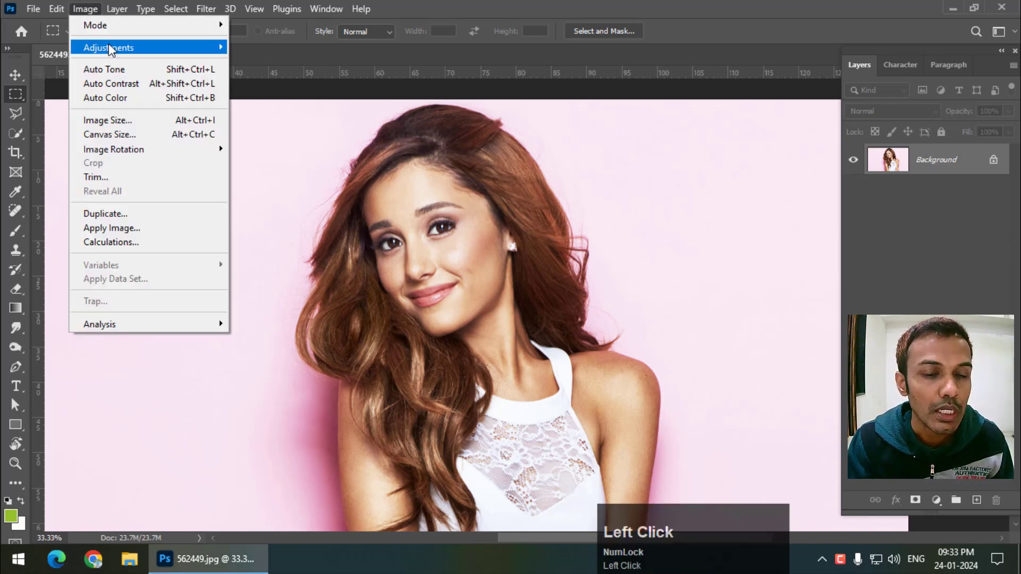
{"action": "mouse_move", "coordinate": [113, 48]}
{"action": "left_click", "coordinate": [277, 339]}
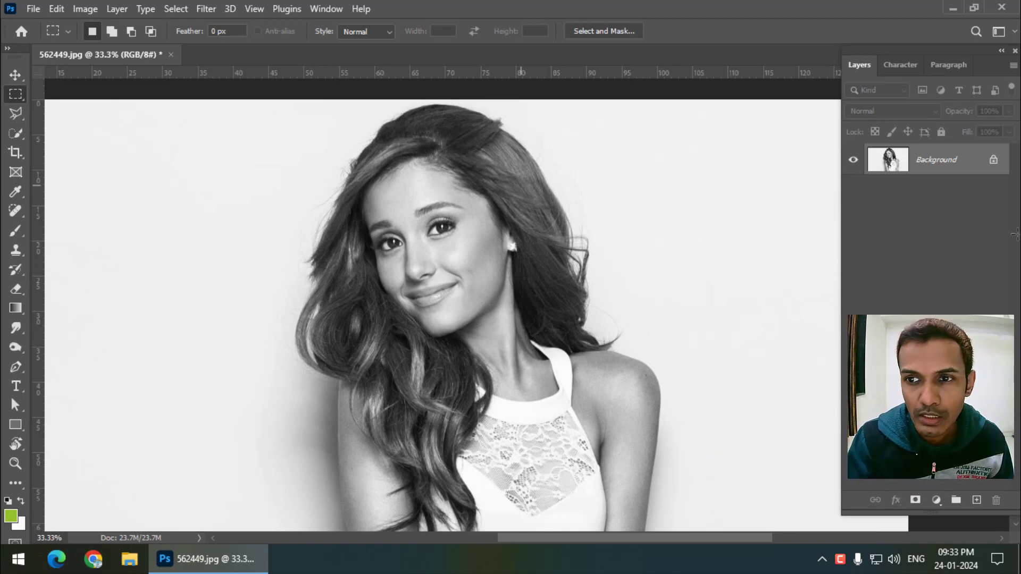
{"action": "right_click", "coordinate": [883, 166]}
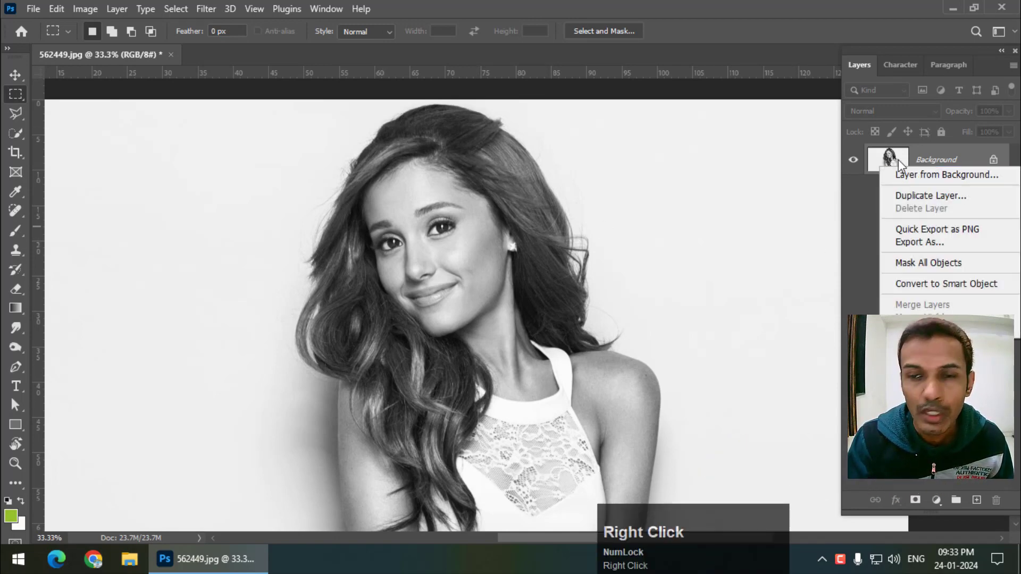
{"action": "left_click", "coordinate": [940, 285]}
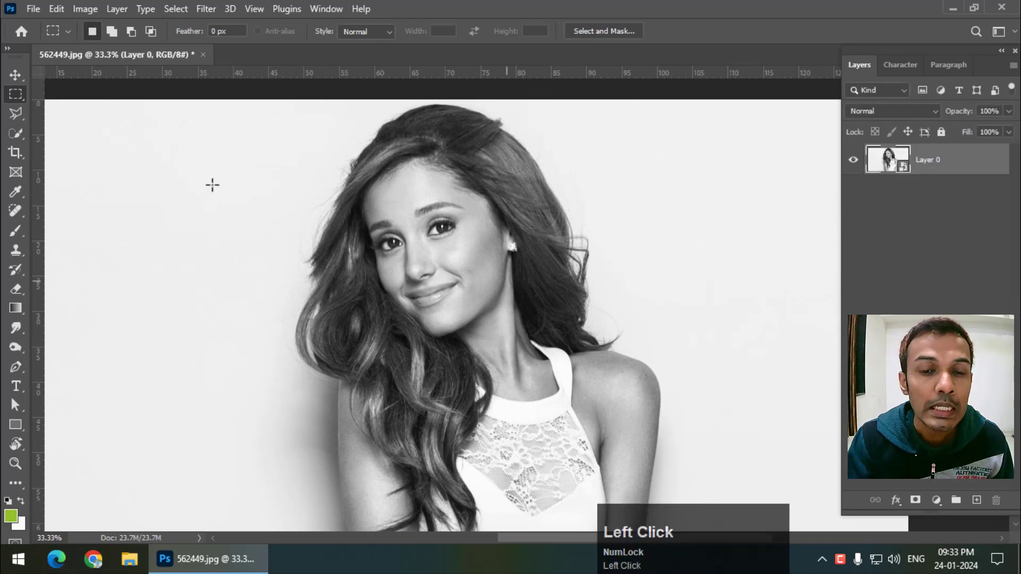
Step: Apply a Brightness/Contrast adjustment to the portrait layer with brightness 11 and contrast 70, comparing it with the preview off and on
{"action": "left_click", "coordinate": [85, 8]}
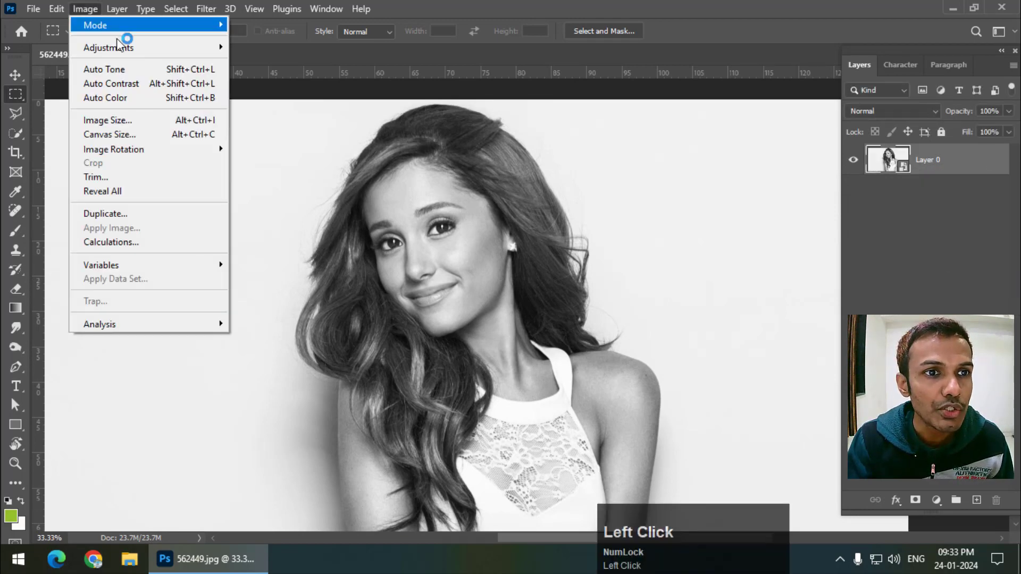
{"action": "mouse_move", "coordinate": [121, 46]}
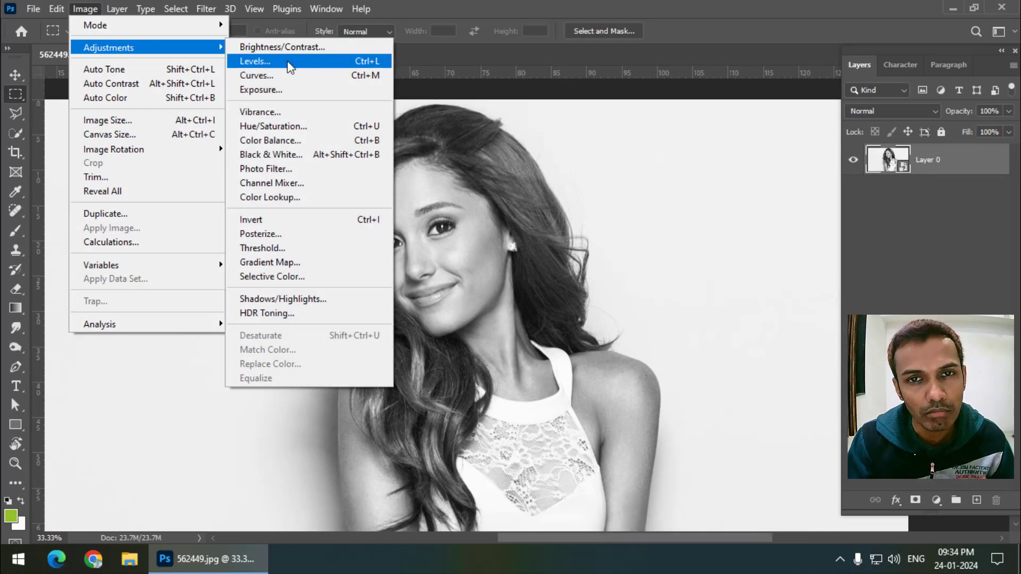
{"action": "left_click", "coordinate": [288, 47]}
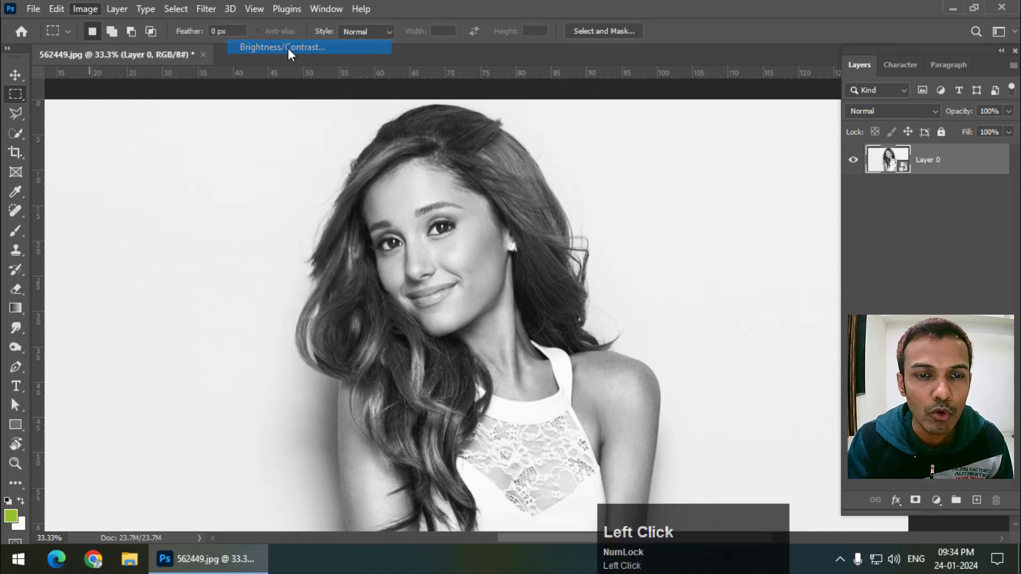
{"action": "left_click_drag", "start_coordinate": [471, 119], "coordinate": [645, 154]}
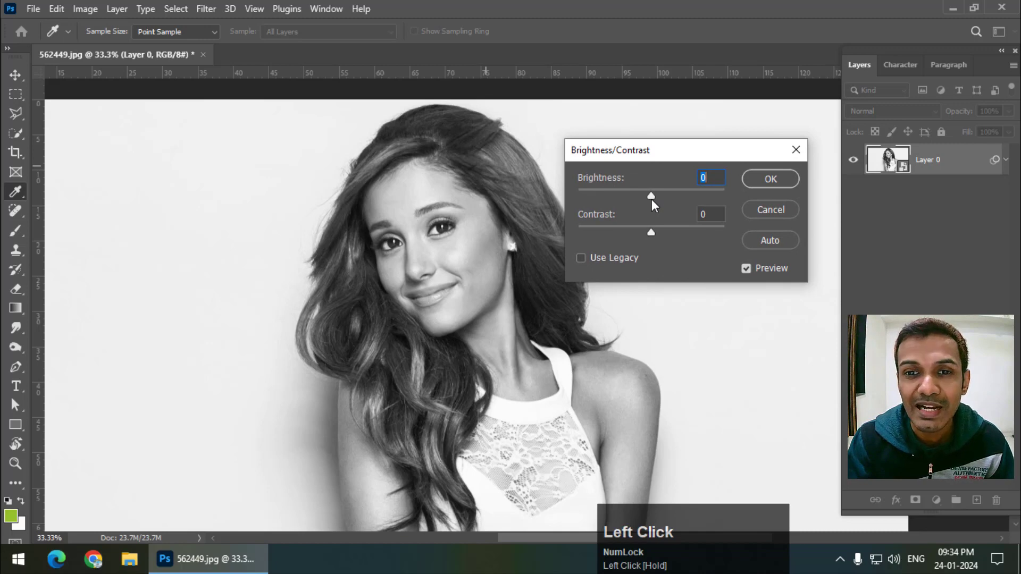
{"action": "left_click_drag", "start_coordinate": [652, 199], "coordinate": [656, 195]}
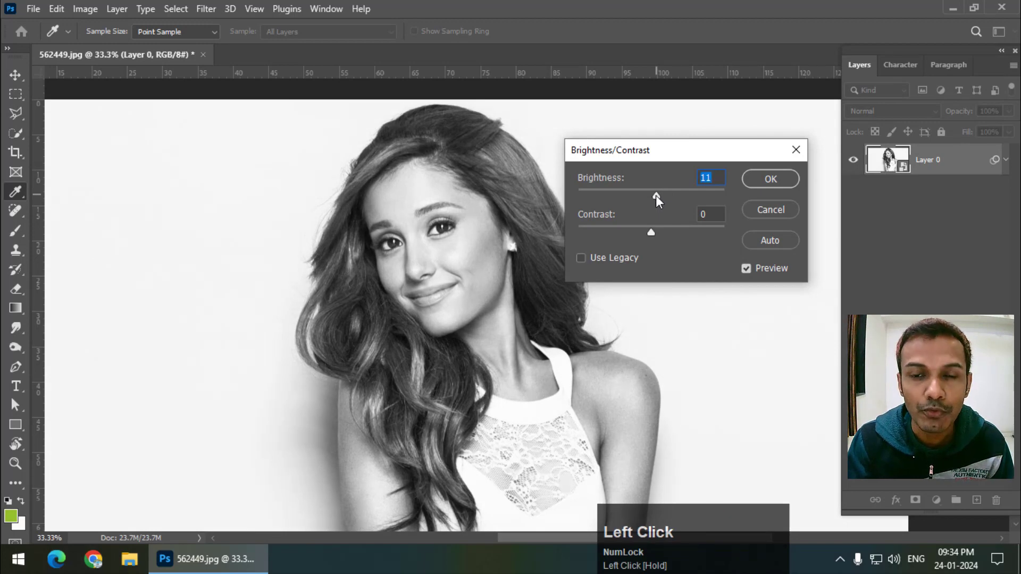
{"action": "left_click_drag", "start_coordinate": [656, 234], "coordinate": [701, 232]}
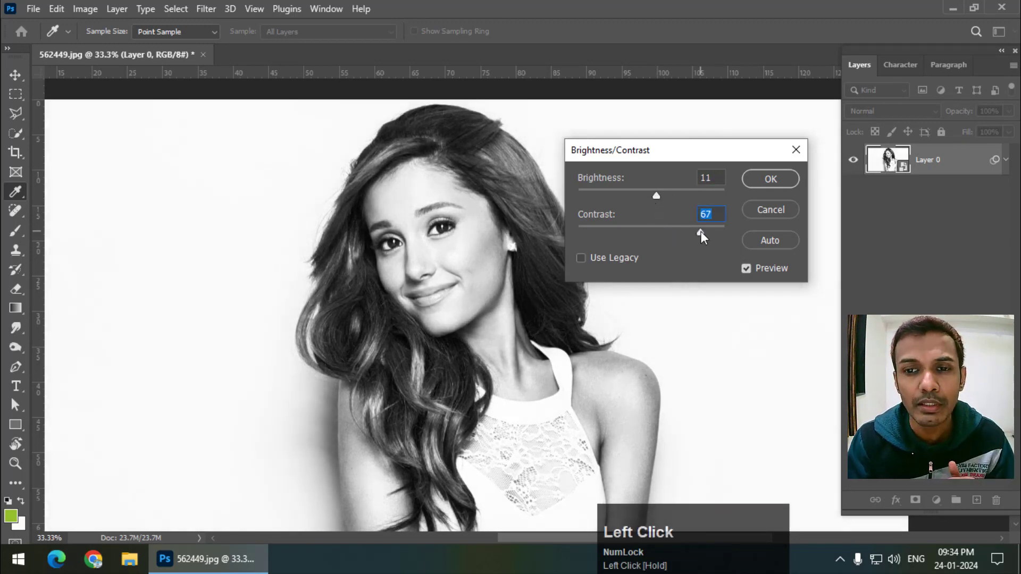
{"action": "left_click_drag", "start_coordinate": [663, 153], "coordinate": [659, 152]}
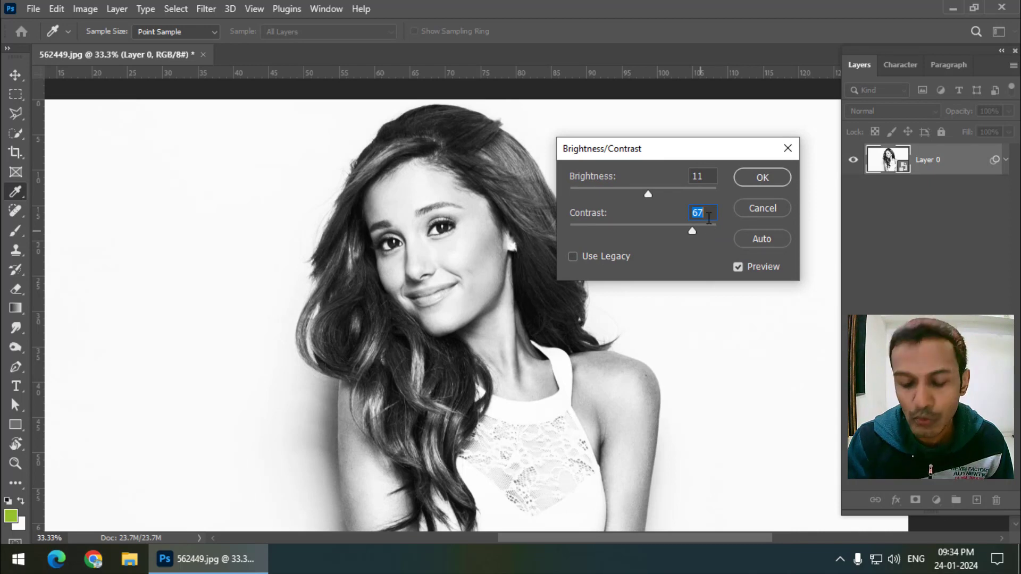
{"action": "type", "text": "70"}
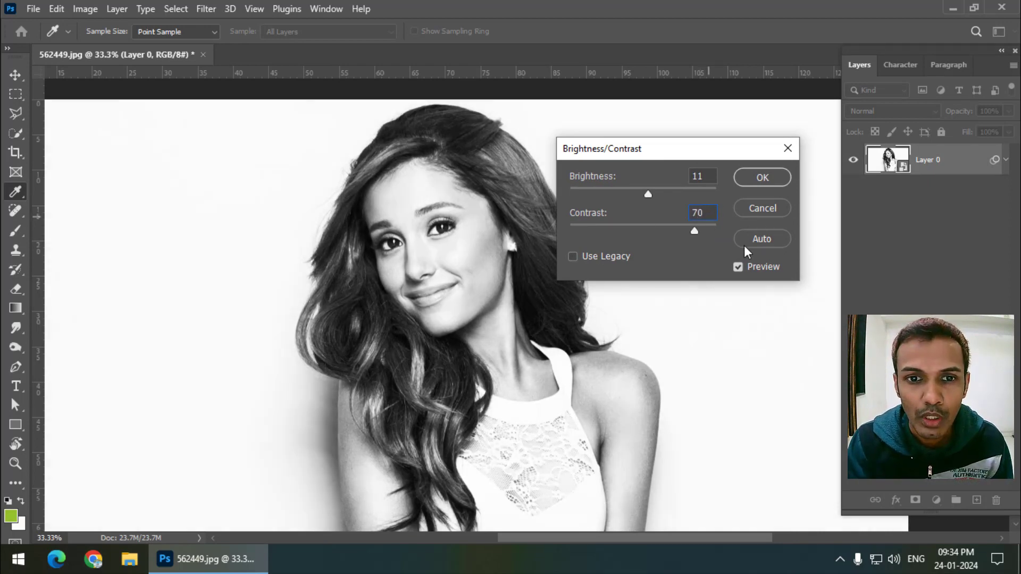
{"action": "left_click", "coordinate": [737, 266]}
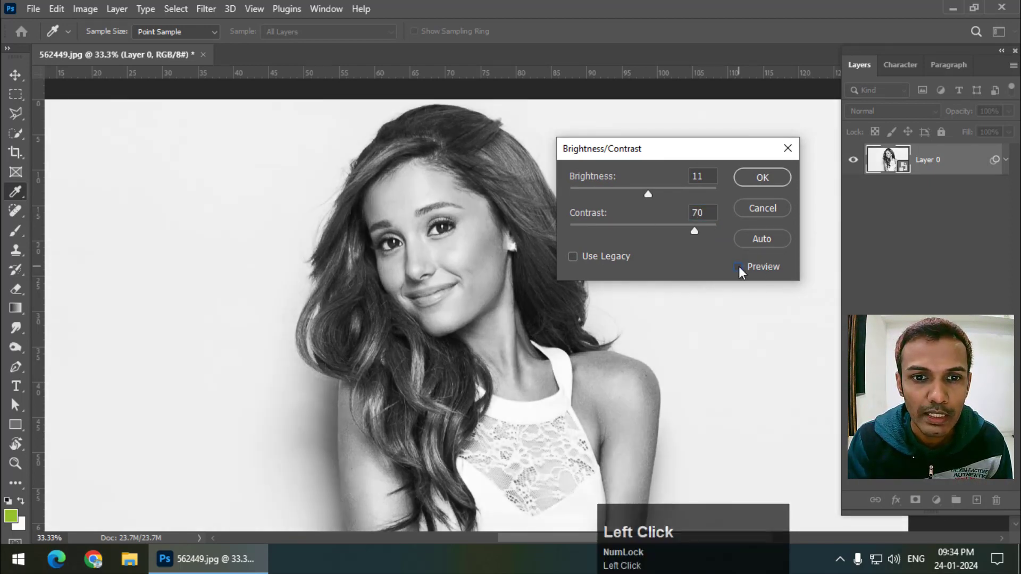
{"action": "left_click", "coordinate": [738, 266]}
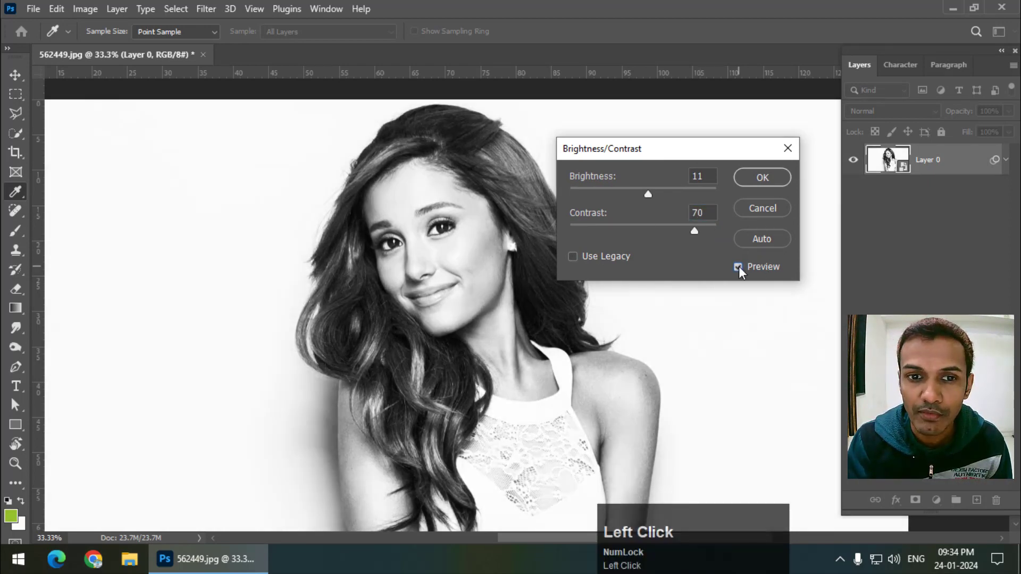
{"action": "left_click", "coordinate": [751, 183]}
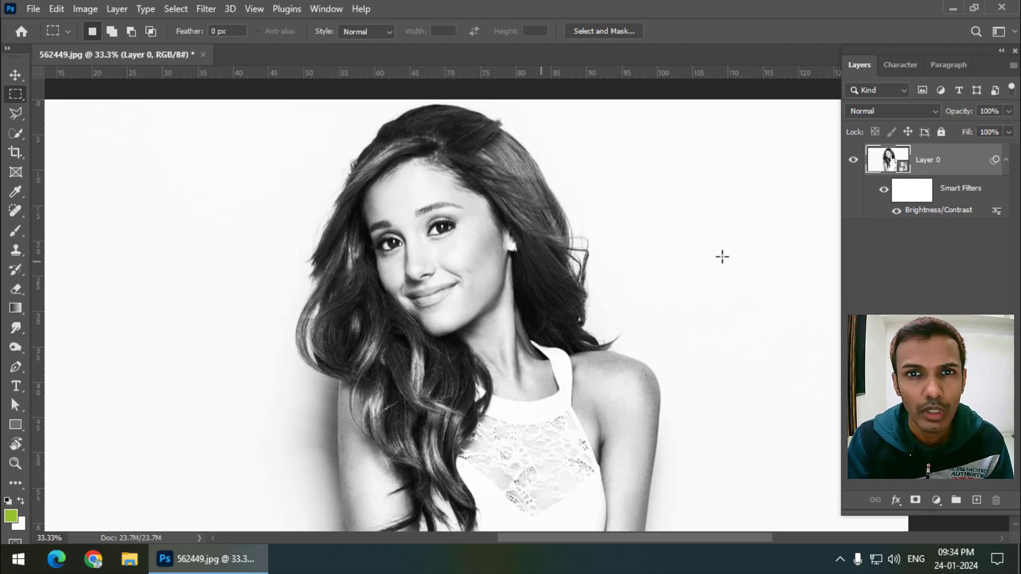
Step: Reopen the Brightness/Contrast smart filter's settings for review and close them without changing anything
{"action": "double_click", "coordinate": [926, 211]}
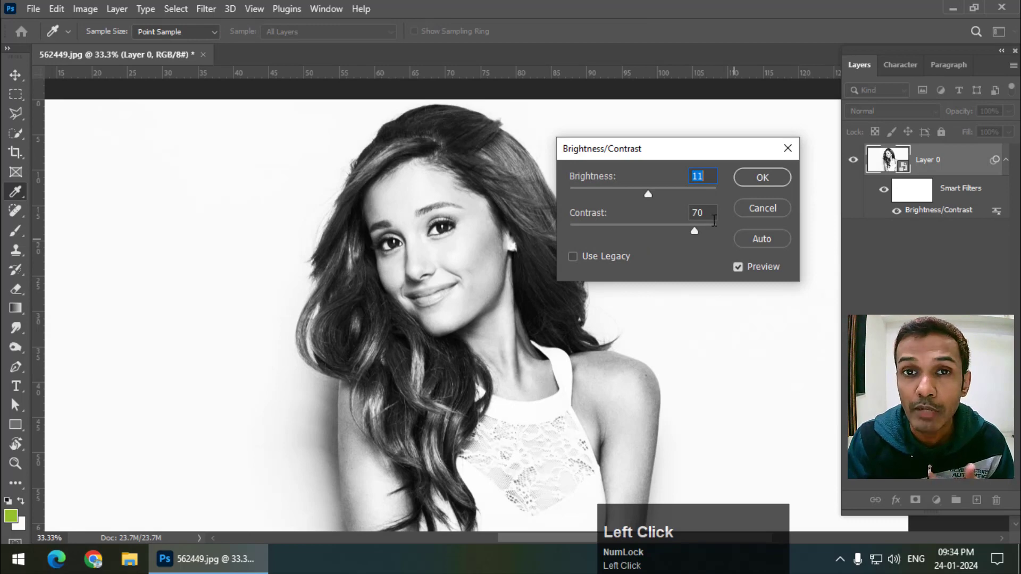
{"action": "left_click", "coordinate": [787, 150]}
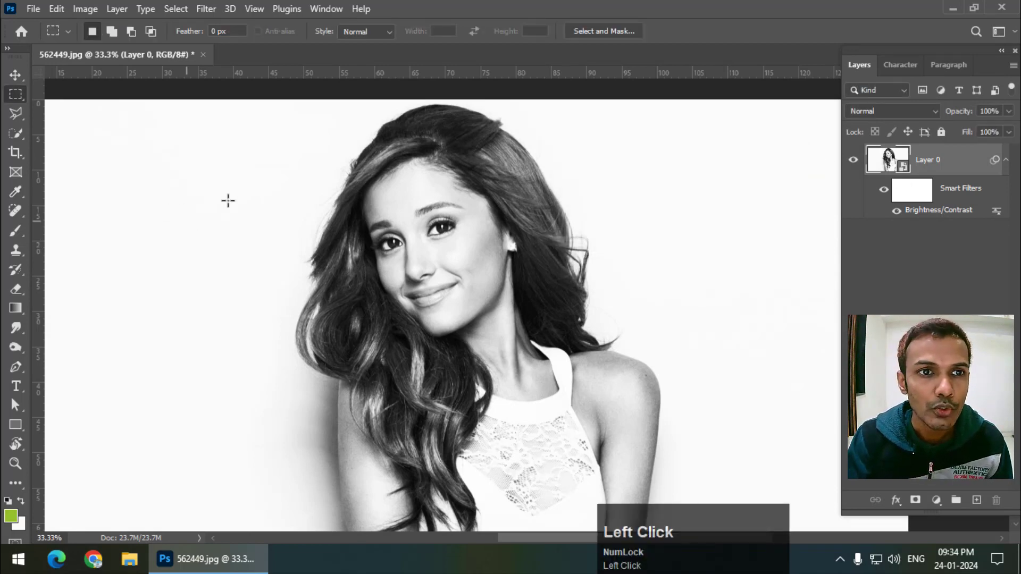
Step: Apply a Color Halftone filter to the portrait with a maximum radius of 5 pixels and 45-degree screen angles for all four channels
{"action": "left_click", "coordinate": [213, 10]}
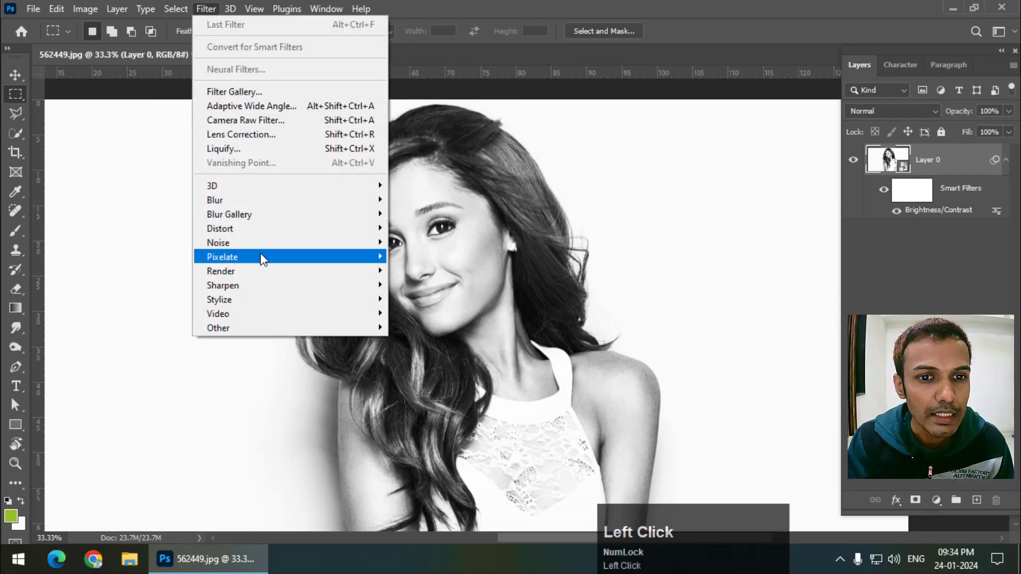
{"action": "mouse_move", "coordinate": [263, 257]}
{"action": "left_click", "coordinate": [431, 258]}
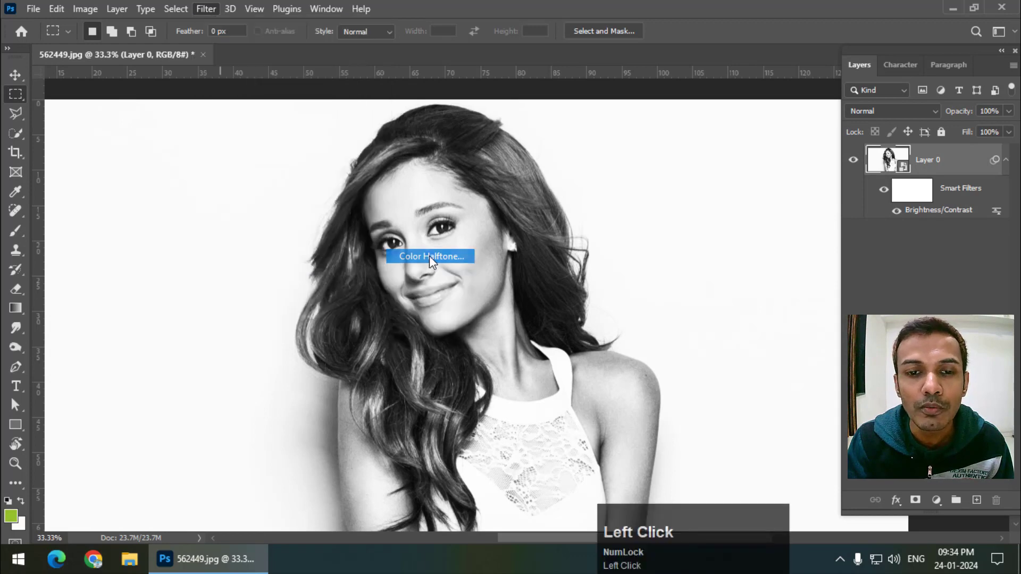
{"action": "left_click_drag", "start_coordinate": [658, 206], "coordinate": [718, 186]}
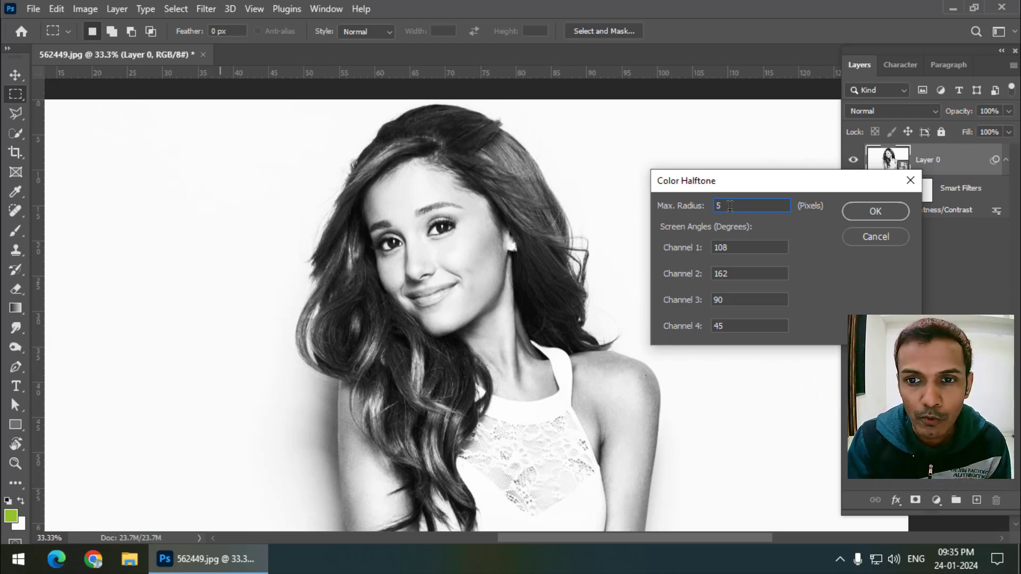
{"action": "left_click_drag", "start_coordinate": [736, 247], "coordinate": [694, 256]}
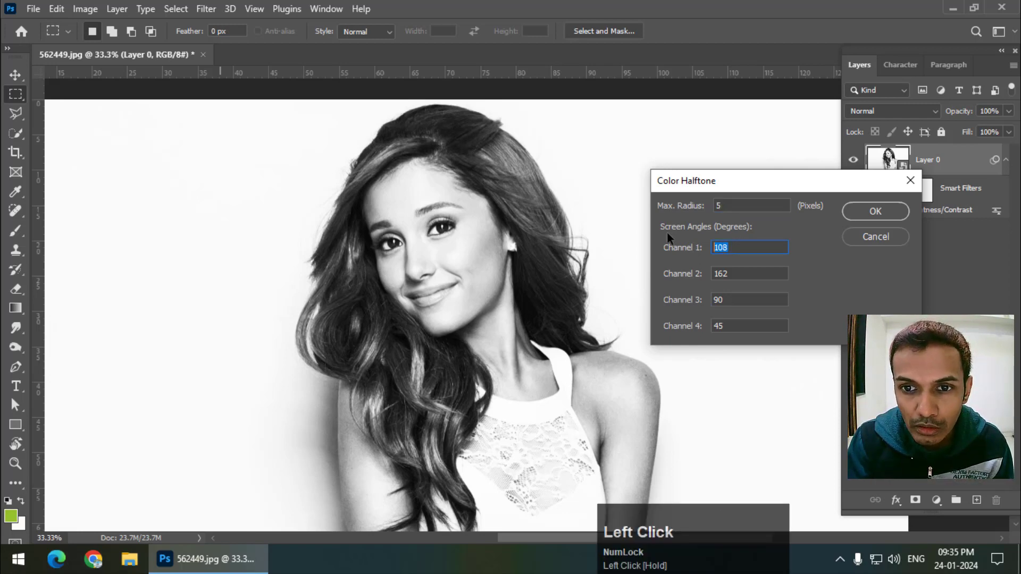
{"action": "type", "text": "45"}
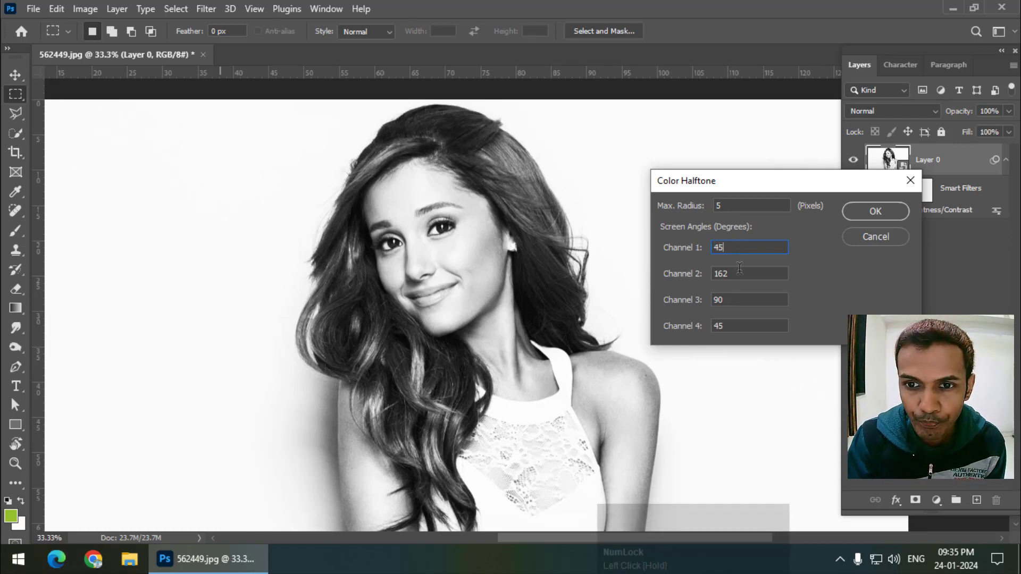
{"action": "left_click_drag", "start_coordinate": [730, 273], "coordinate": [708, 276]}
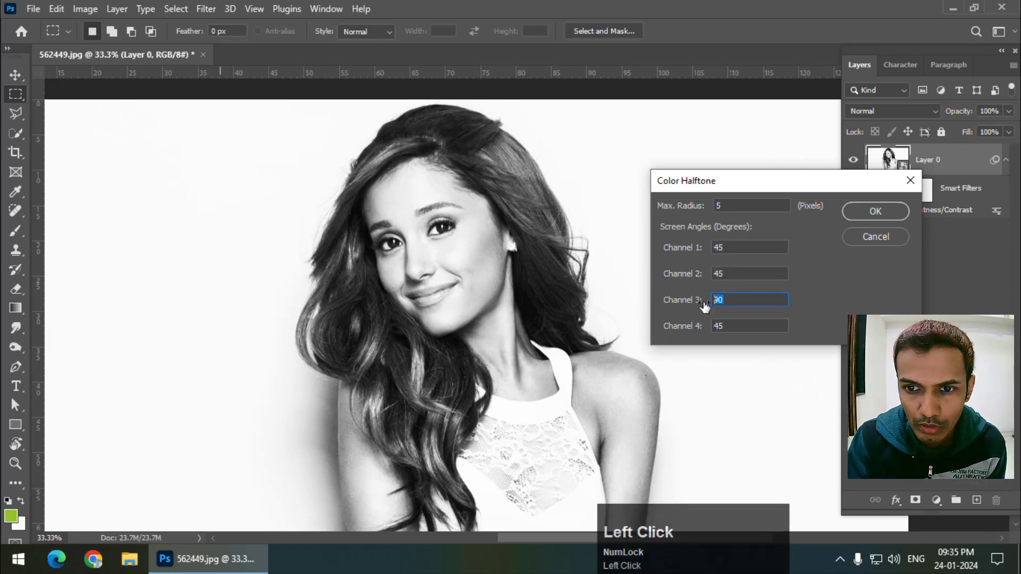
{"action": "type", "text": "45"}
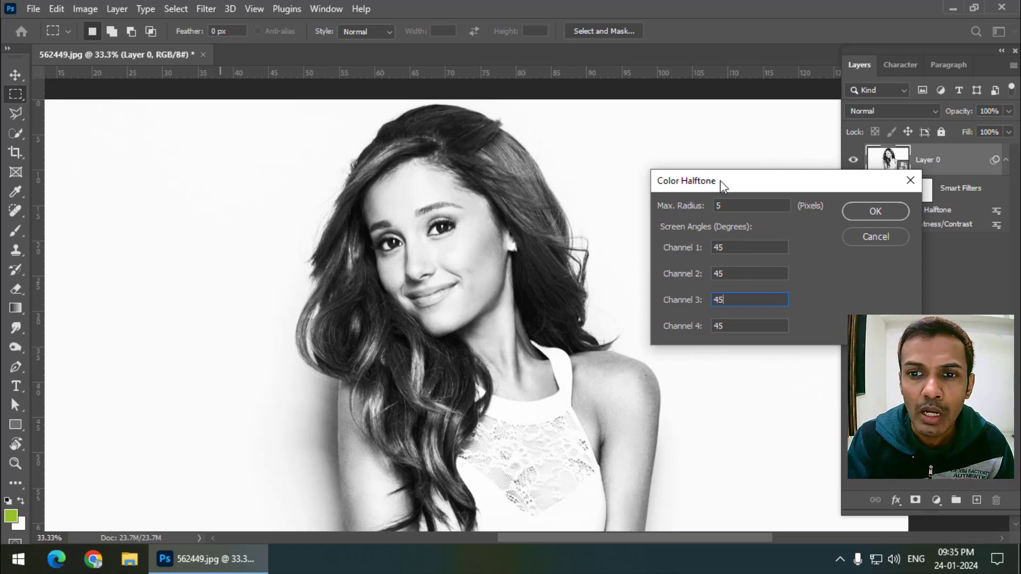
{"action": "left_click_drag", "start_coordinate": [728, 187], "coordinate": [713, 162]}
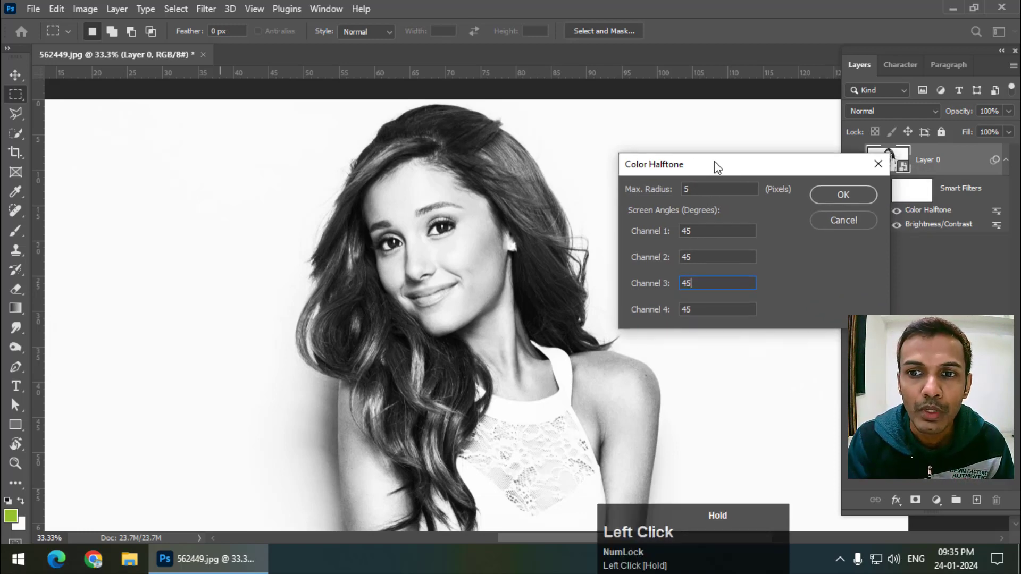
{"action": "left_click", "coordinate": [857, 194]}
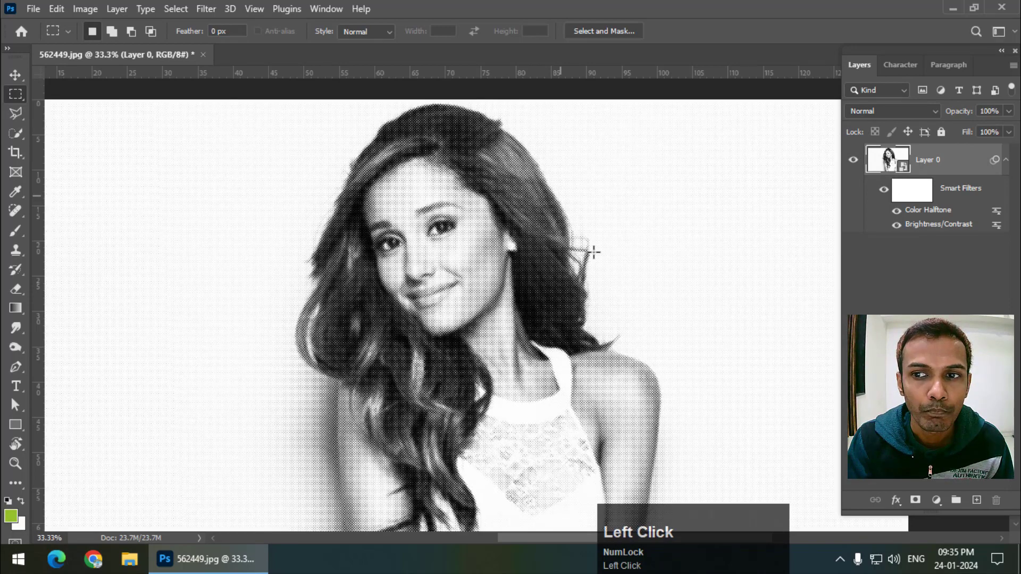
Step: Examine the halftone dots on the woman's face and hair up close
{"action": "key", "text": "ctrl+equal"}
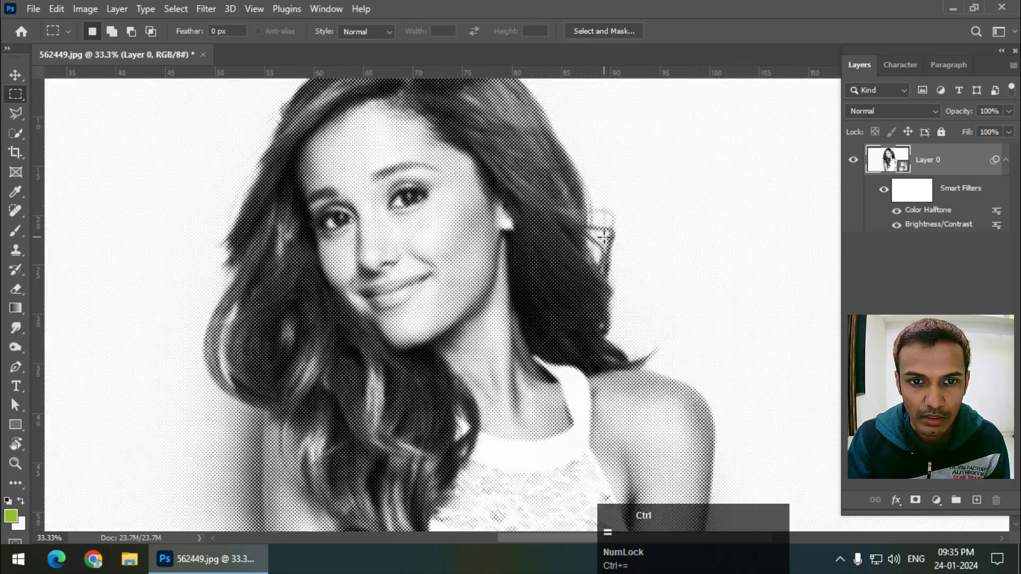
{"action": "key", "text": "ctrl+equal"}
{"action": "key", "text": "ctrl+equal"}
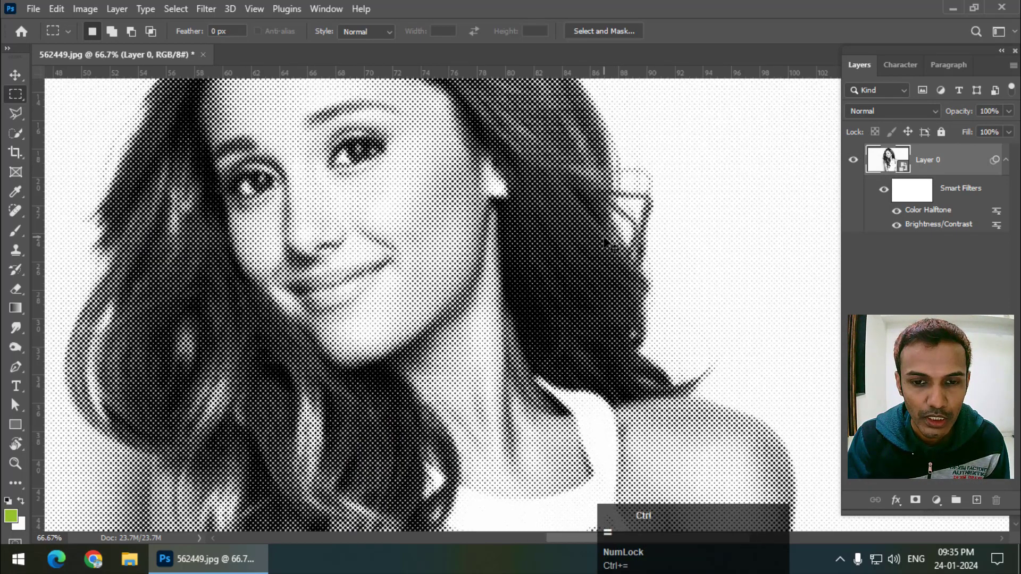
{"action": "key", "text": "ctrl+equal"}
{"action": "key", "text": "ctrl+minus"}
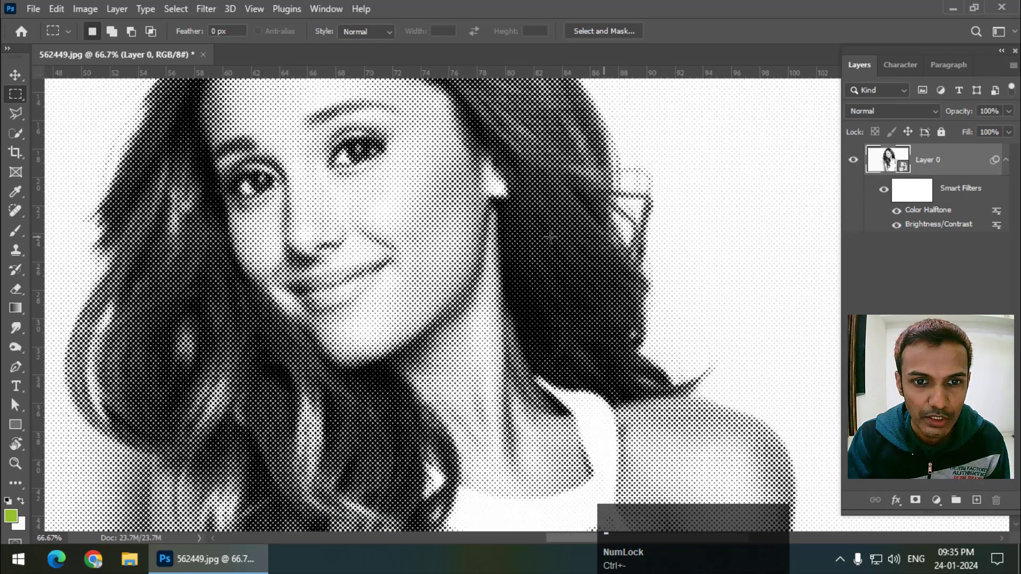
{"action": "key", "text": "ctrl+minus"}
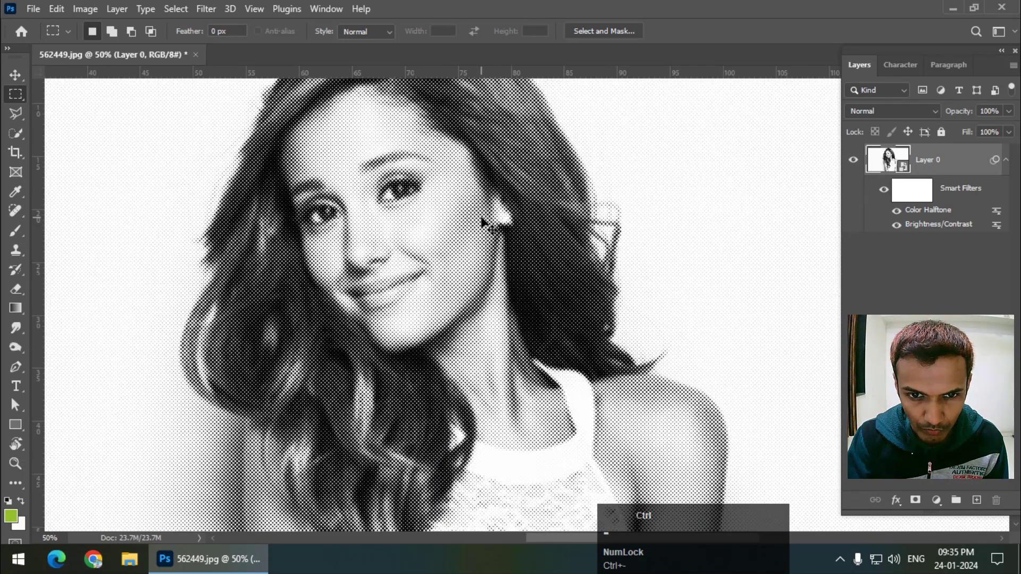
{"action": "key", "text": "ctrl+equal"}
{"action": "key", "text": "ctrl+equal"}
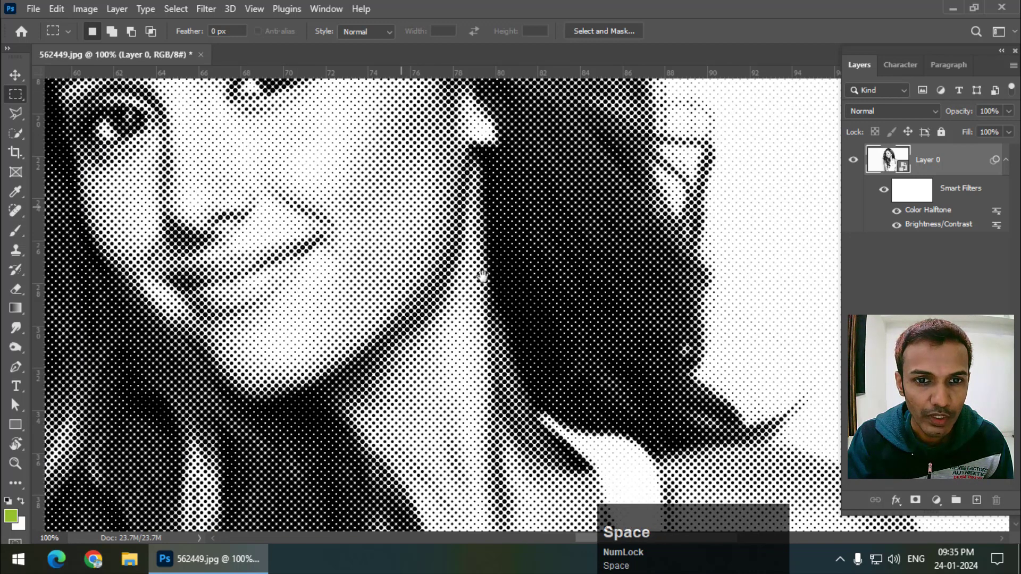
{"action": "left_click_drag", "start_coordinate": [482, 276], "coordinate": [559, 347]}
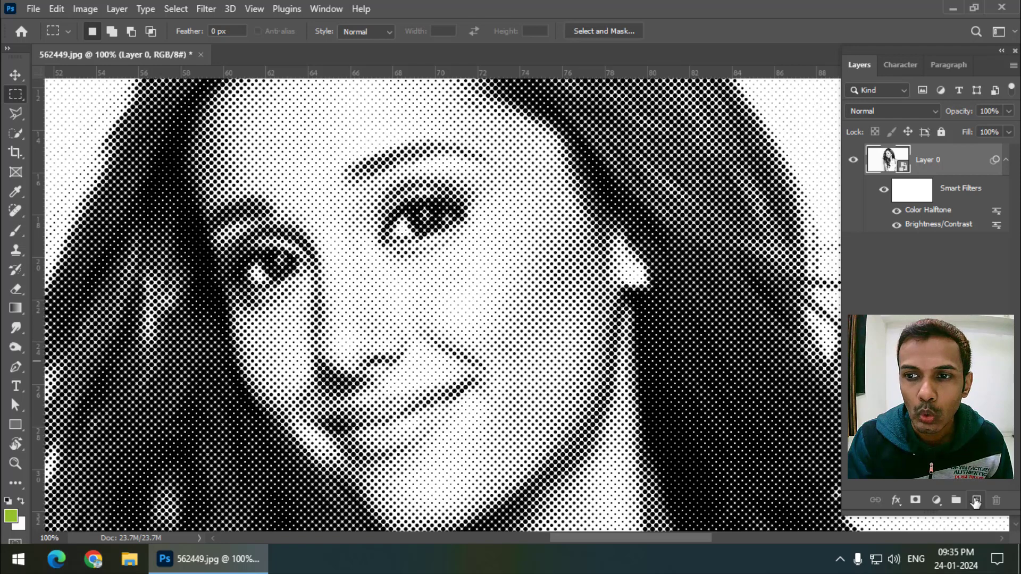
{"action": "left_click", "coordinate": [976, 500]}
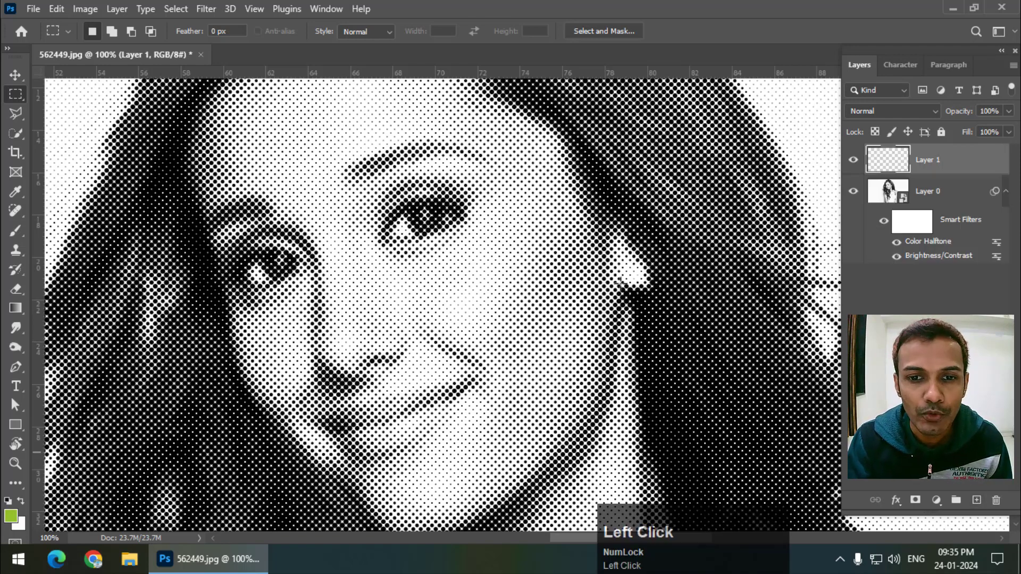
{"action": "left_click", "coordinate": [627, 285]}
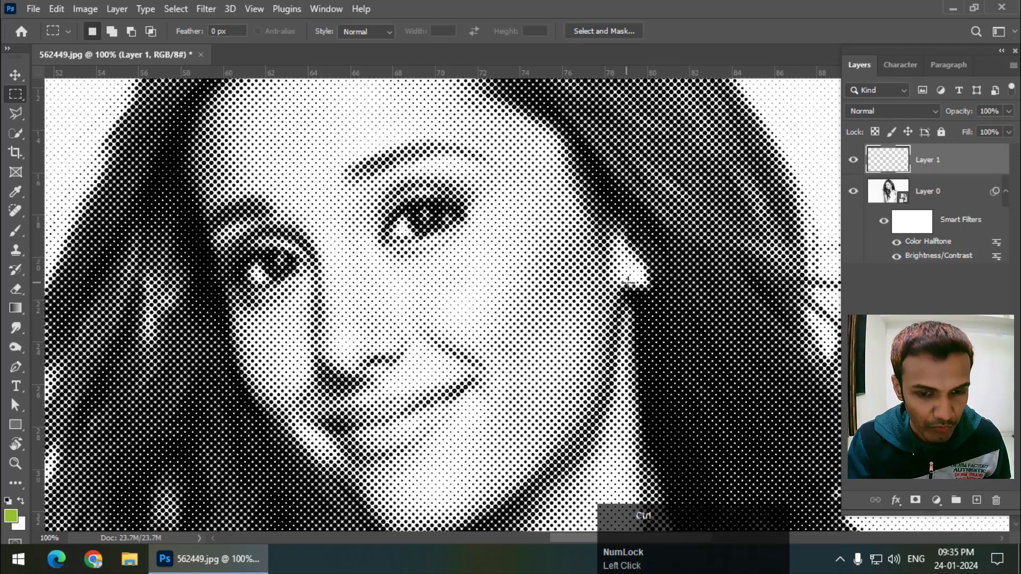
{"action": "key", "text": "ctrl+z"}
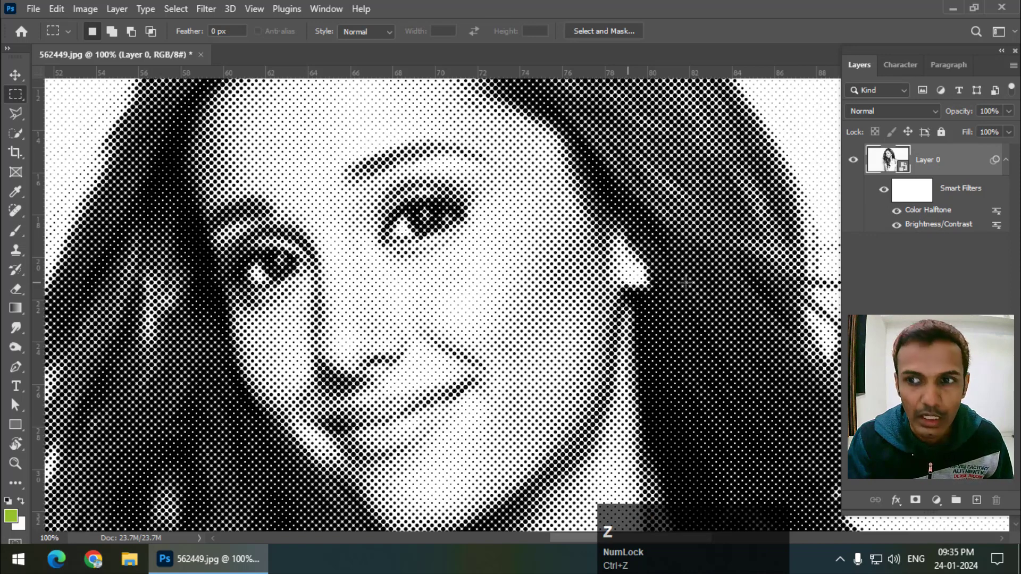
Step: Try a maximum radius of 8 pixels in the portrait's Color Halftone smart filter and compare the dot size across the face
{"action": "left_click", "coordinate": [929, 211]}
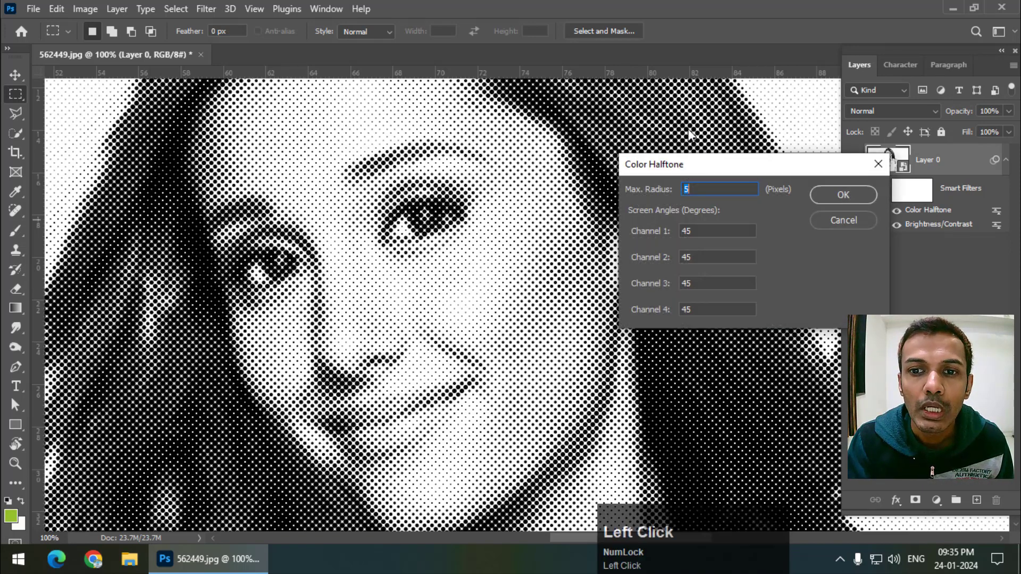
{"action": "type", "text": "8"}
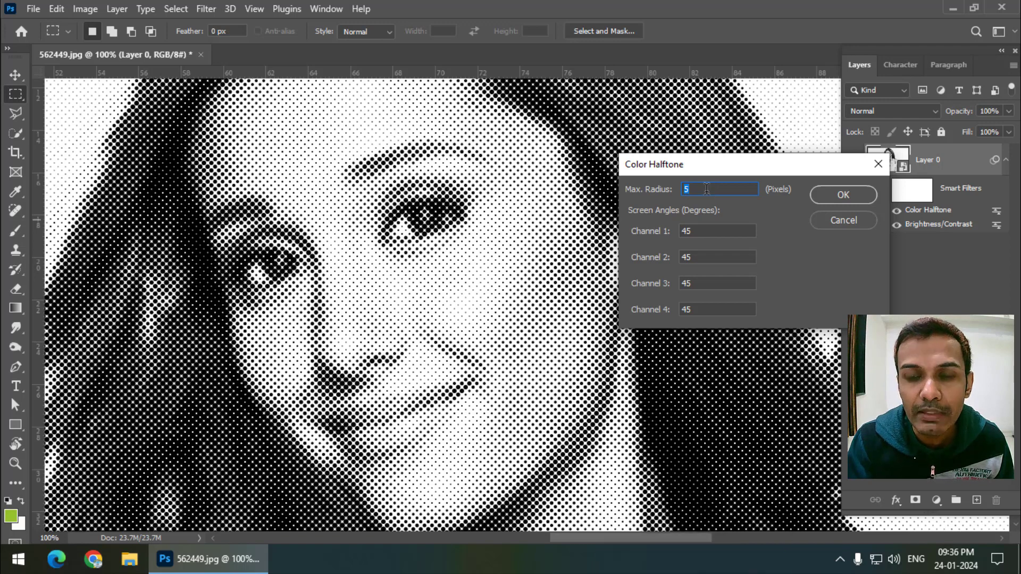
{"action": "left_click", "coordinate": [844, 194]}
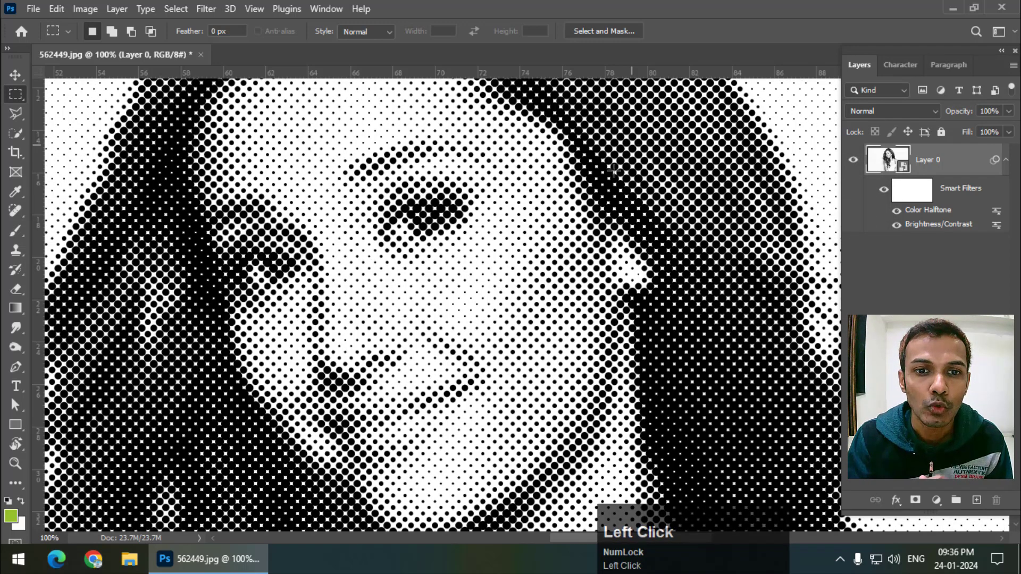
{"action": "key", "text": "ctrl+minus"}
{"action": "key", "text": "ctrl+minus"}
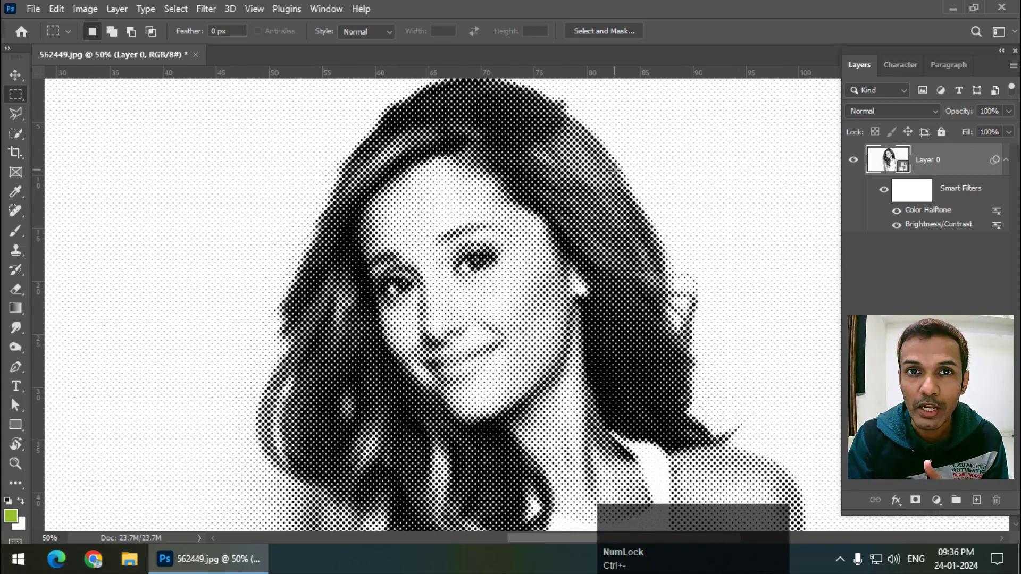
{"action": "key", "text": "ctrl+equal"}
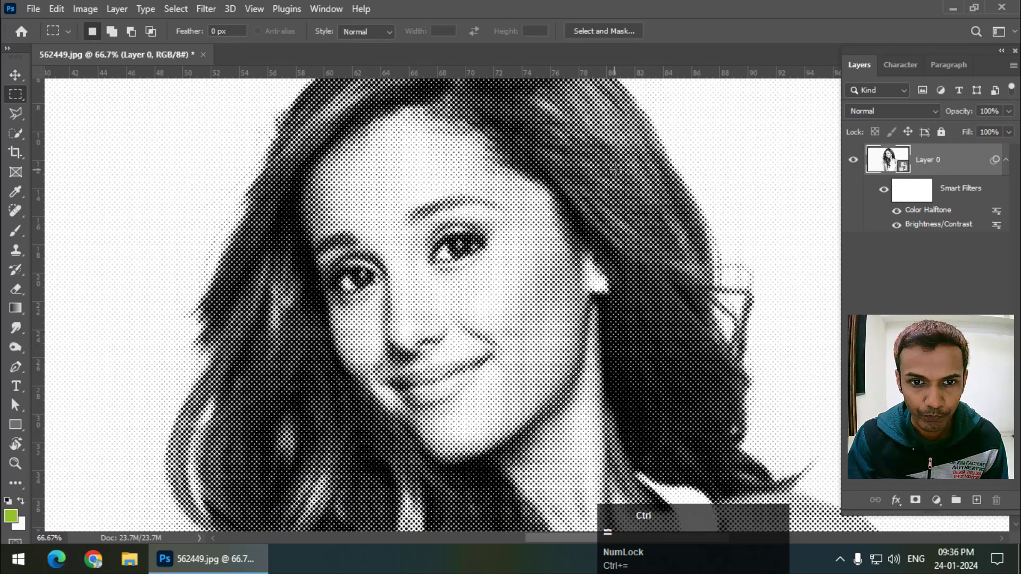
{"action": "key", "text": "ctrl+equal"}
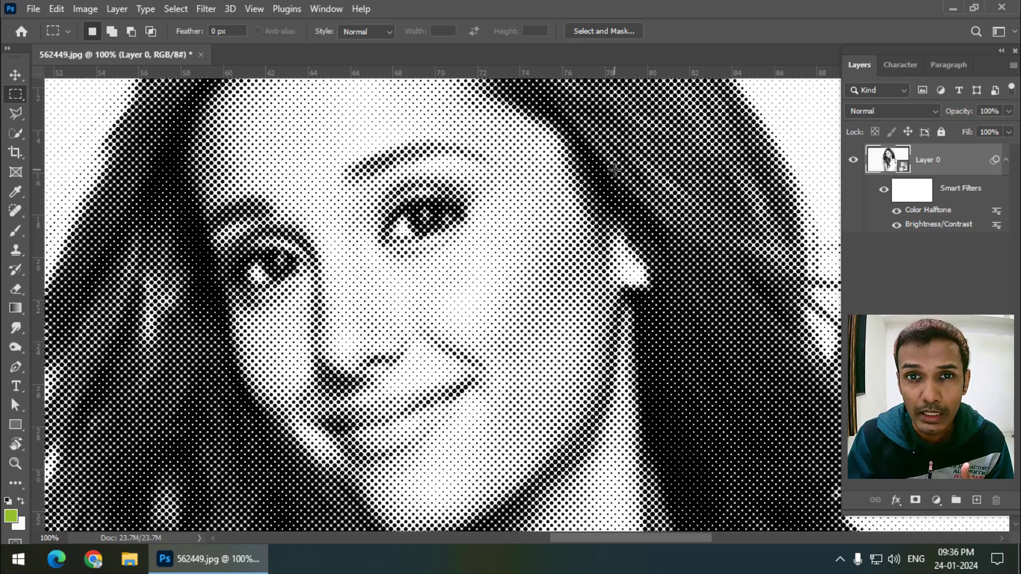
Step: Add a linear pink-to-purple gradient fill on a new layer above the portrait, running diagonally from the forehead down past the jaw
{"action": "left_click", "coordinate": [978, 501]}
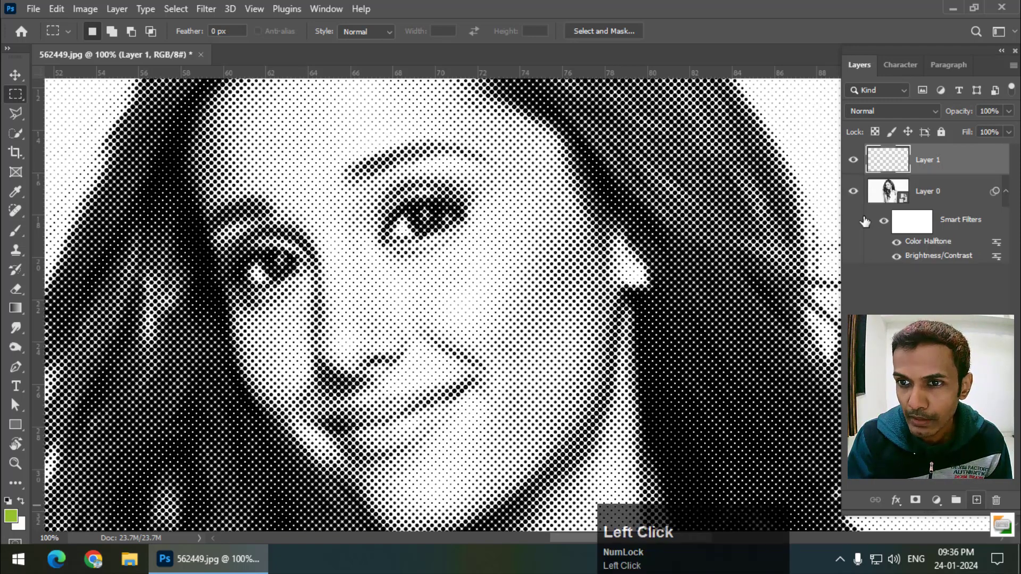
{"action": "left_click_drag", "start_coordinate": [14, 307], "coordinate": [80, 310]}
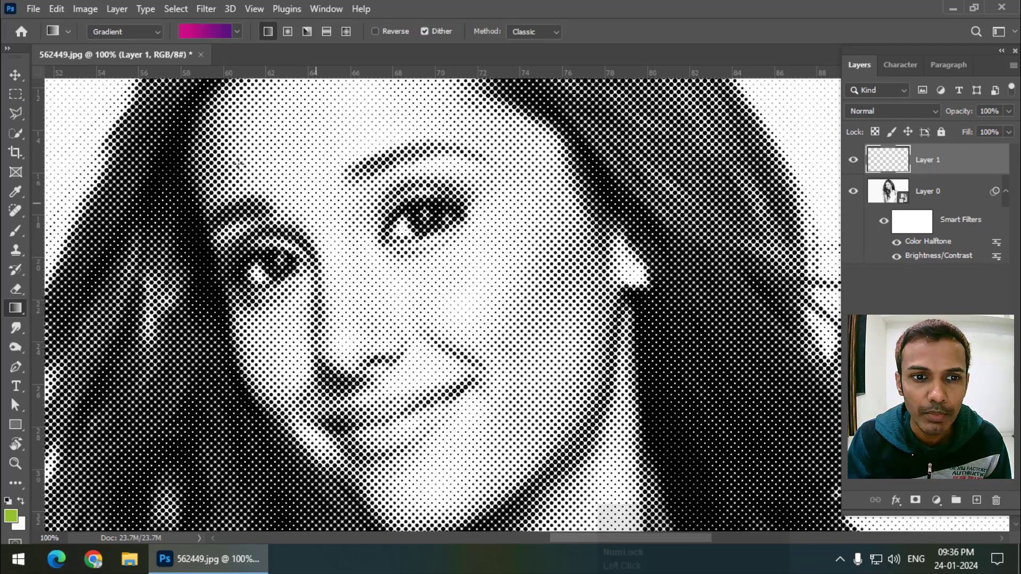
{"action": "left_click_drag", "start_coordinate": [230, 162], "coordinate": [678, 422]}
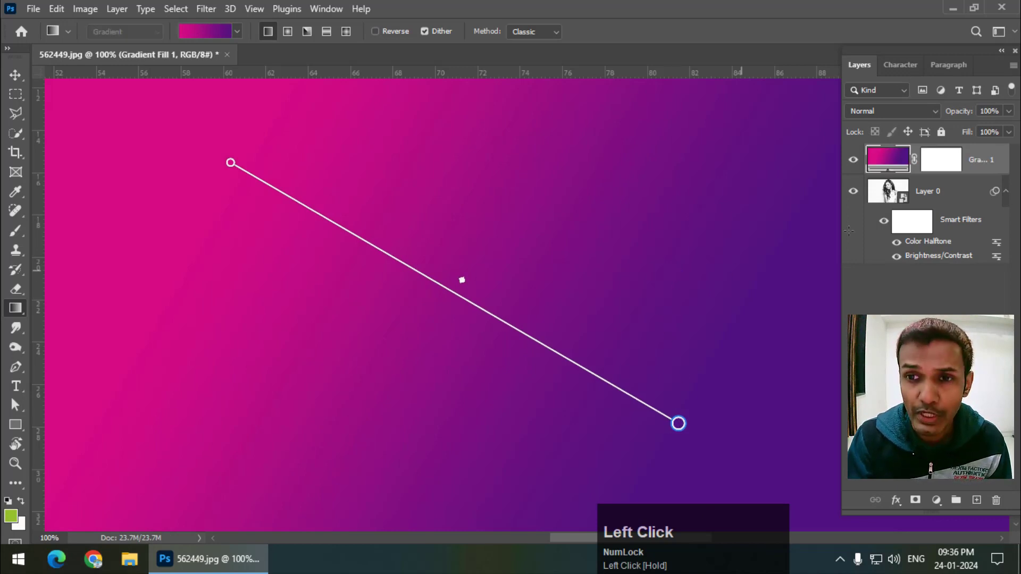
Step: Try Hard Mix on the gradient layer, and set its blend mode to Multiply
{"action": "left_click", "coordinate": [870, 110]}
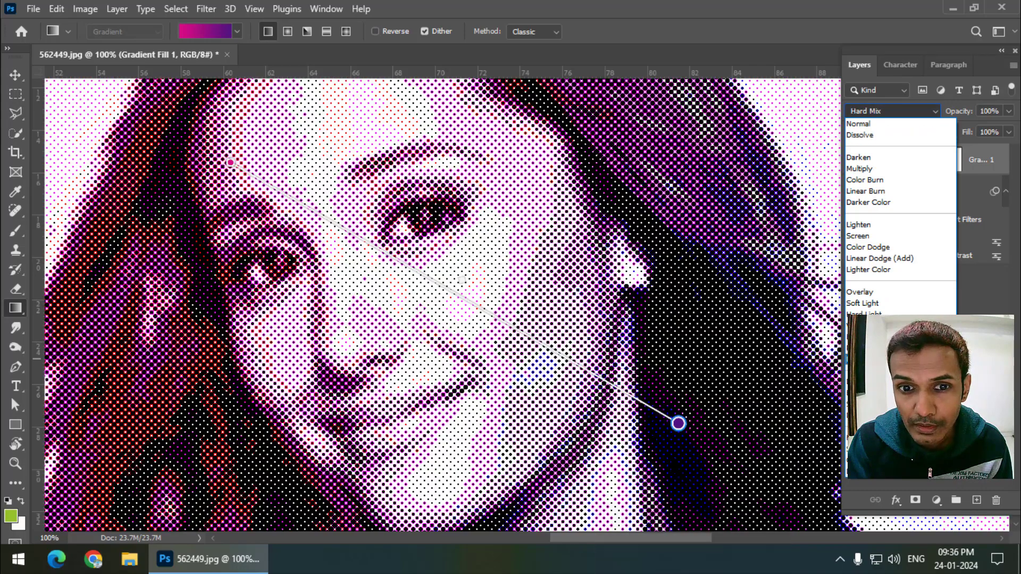
{"action": "left_click", "coordinate": [872, 359]}
{"action": "left_click", "coordinate": [900, 116]}
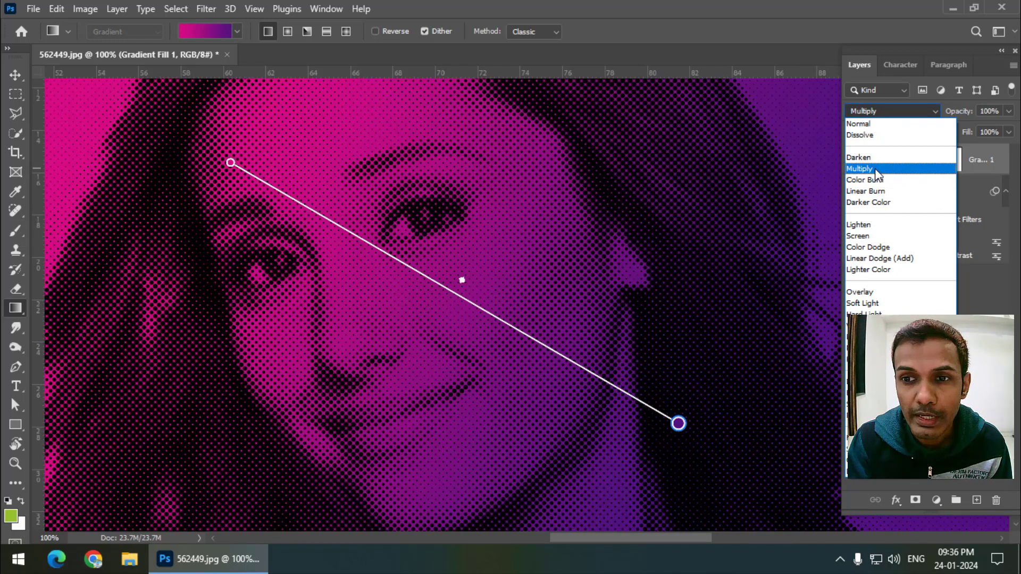
{"action": "left_click", "coordinate": [875, 169]}
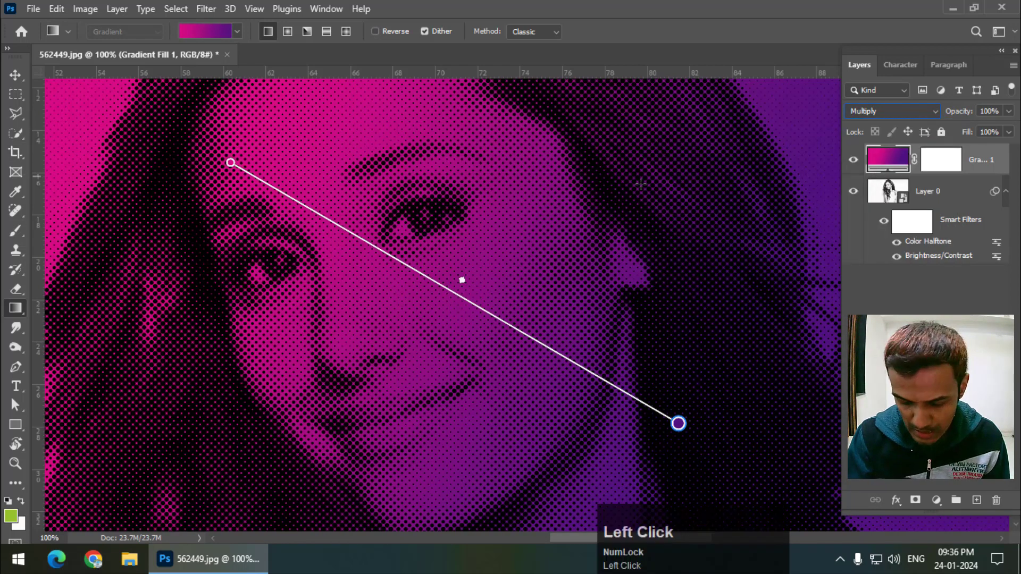
Step: Lower the gradient layer's opacity to 84%, comparing the portrait with the gradient hidden and shown
{"action": "key", "text": "ctrl+minus"}
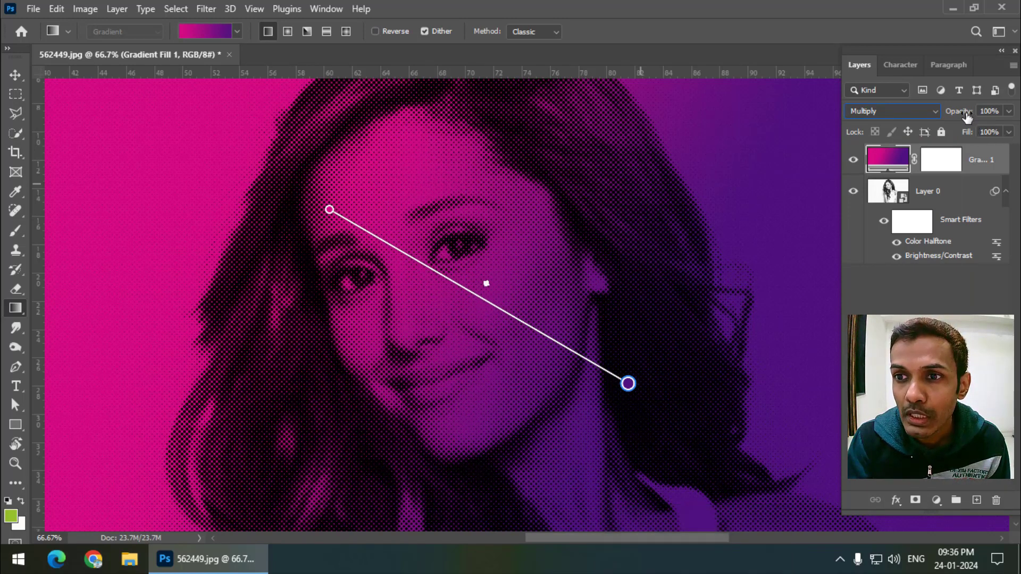
{"action": "left_click_drag", "start_coordinate": [967, 116], "coordinate": [953, 119]}
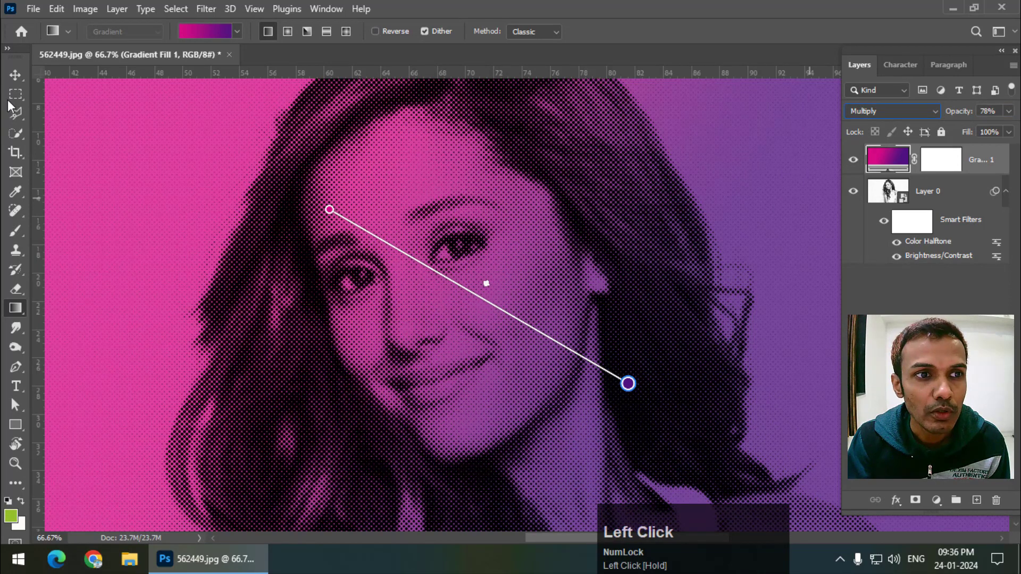
{"action": "key", "text": "m"}
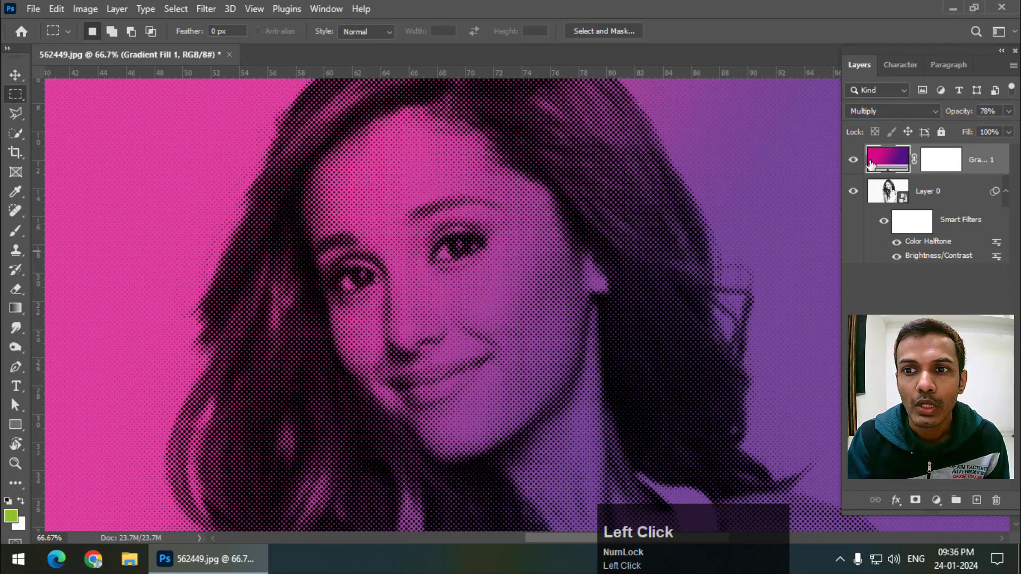
{"action": "left_click", "coordinate": [854, 161]}
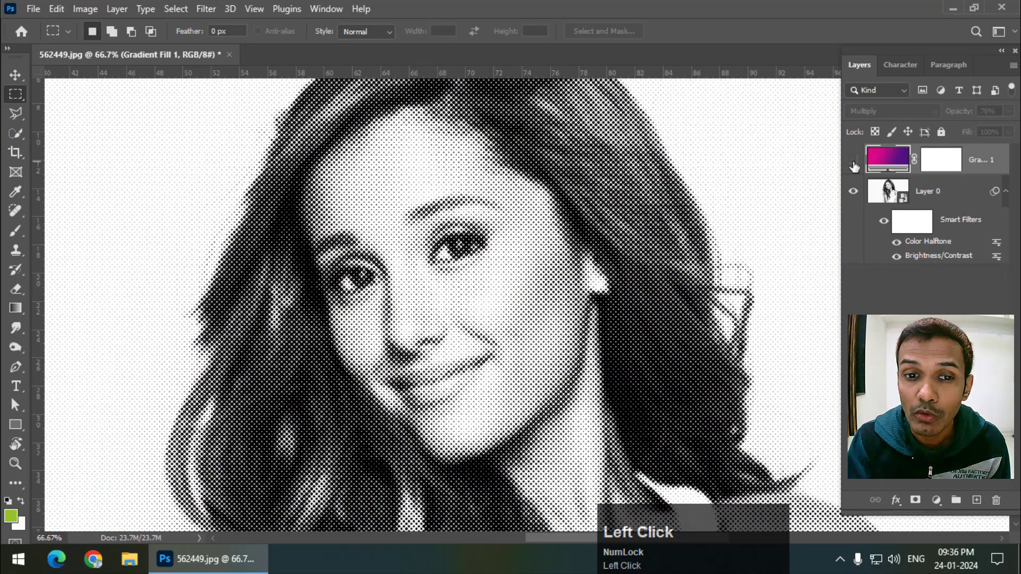
{"action": "left_click", "coordinate": [853, 161]}
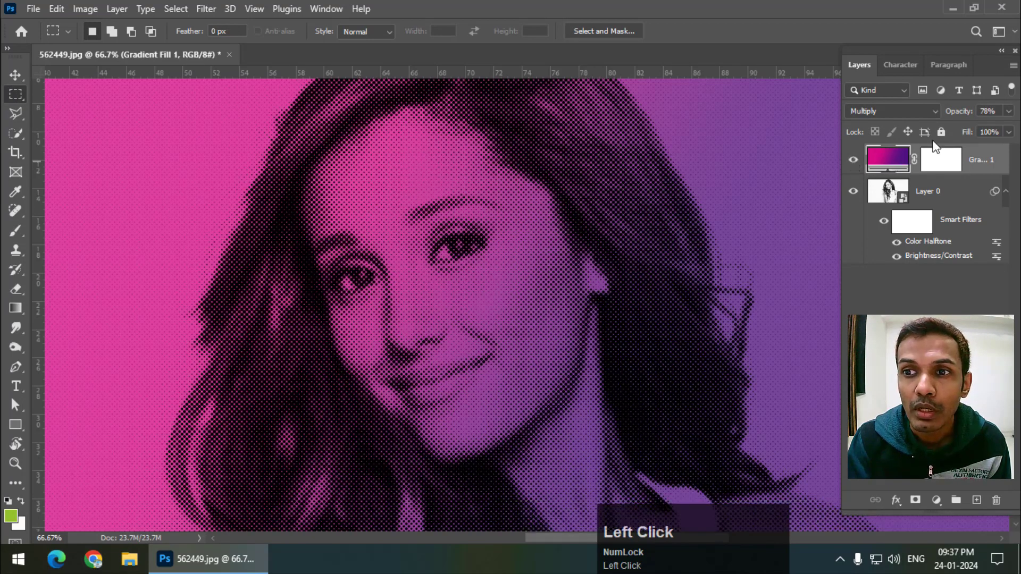
{"action": "left_click_drag", "start_coordinate": [962, 116], "coordinate": [955, 118]}
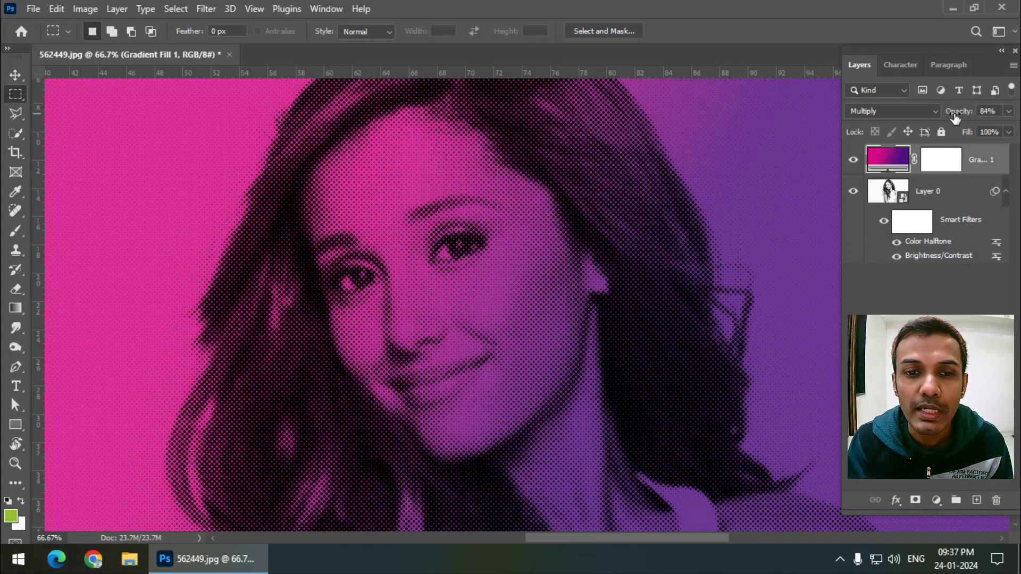
Step: Hide the gradient layer and examine the black-and-white halftone dots on the face up close
{"action": "key", "text": "ctrl+minus"}
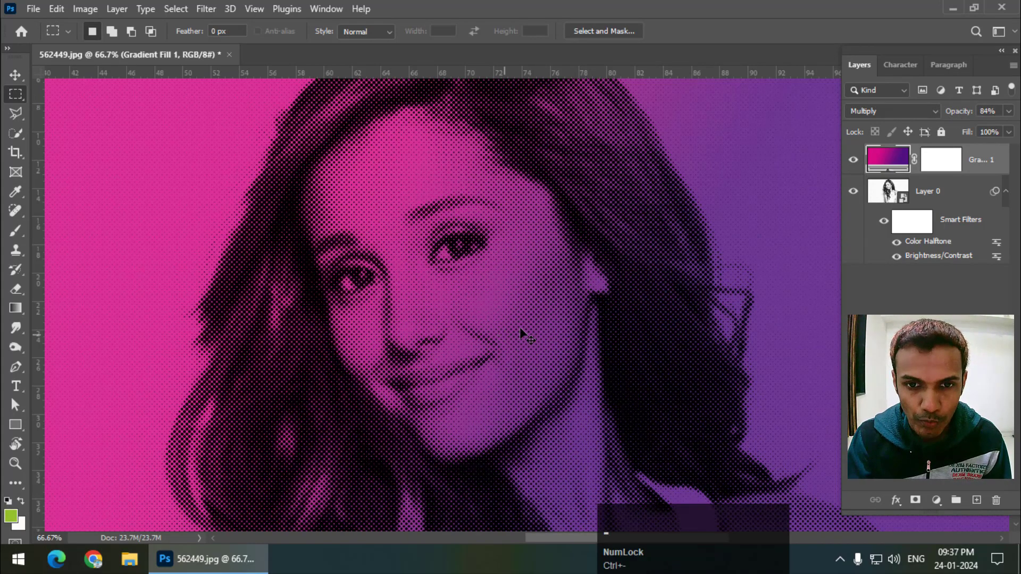
{"action": "left_click", "coordinate": [853, 161]}
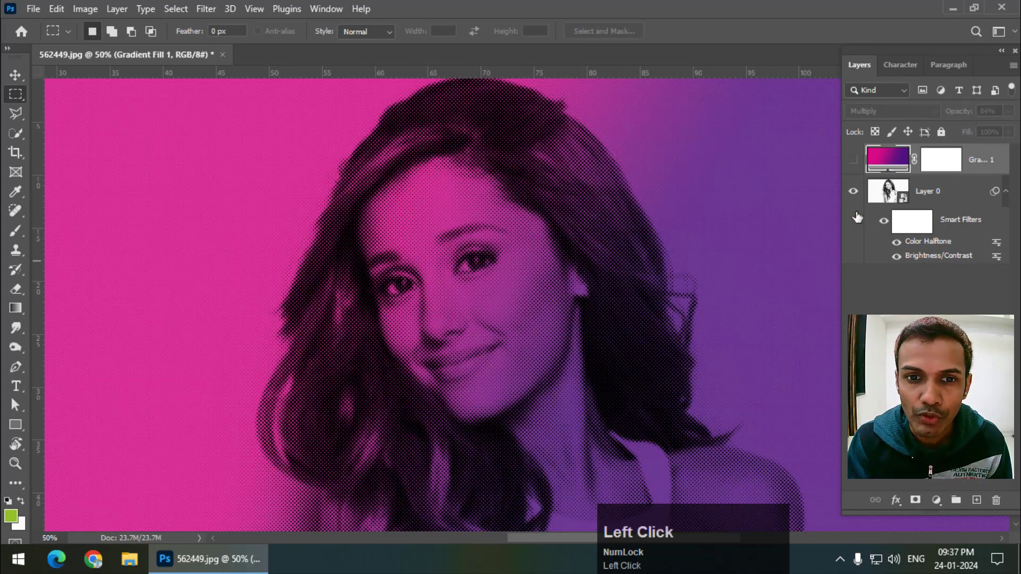
{"action": "key", "text": "ctrl+equal"}
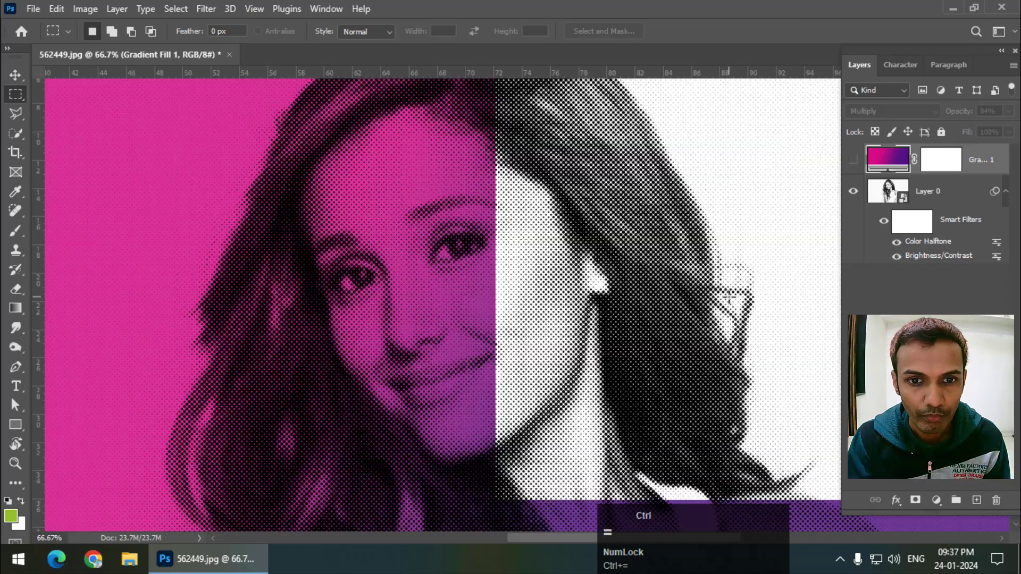
{"action": "key", "text": "ctrl+equal"}
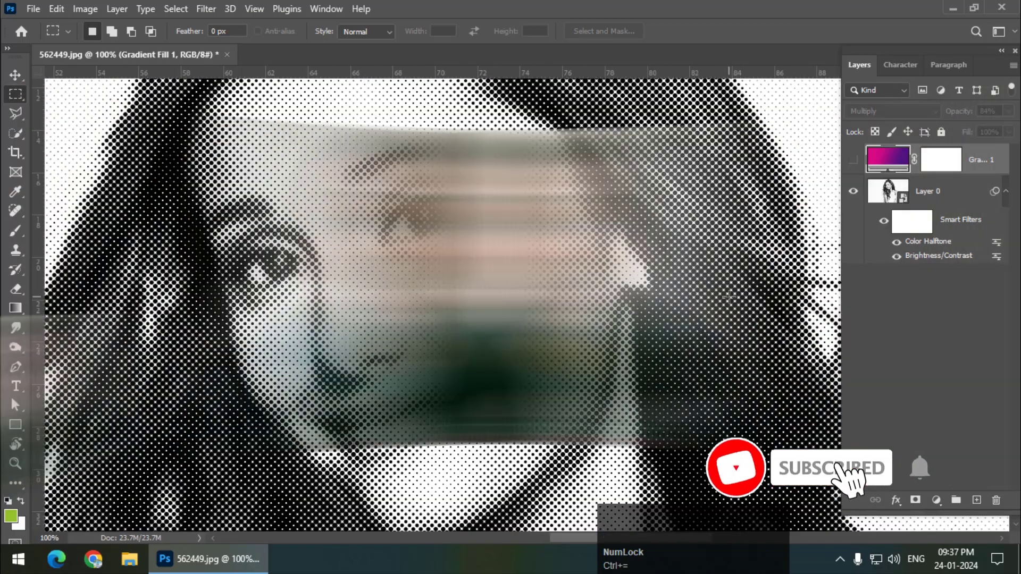